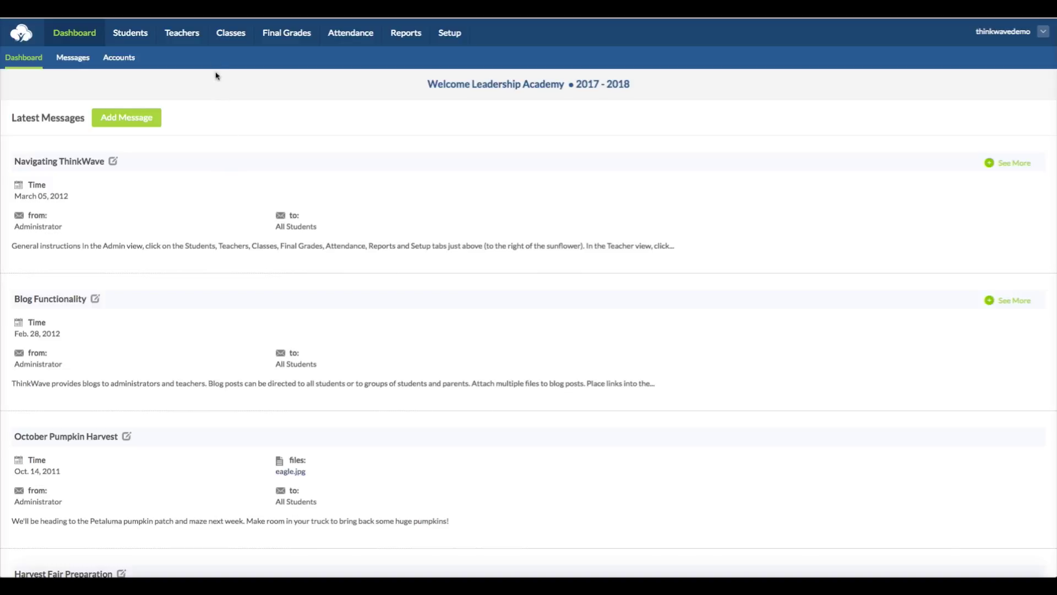
Switch from the dashboard to the Classes view to bring up Biology I's class info form
left_click(224, 34)
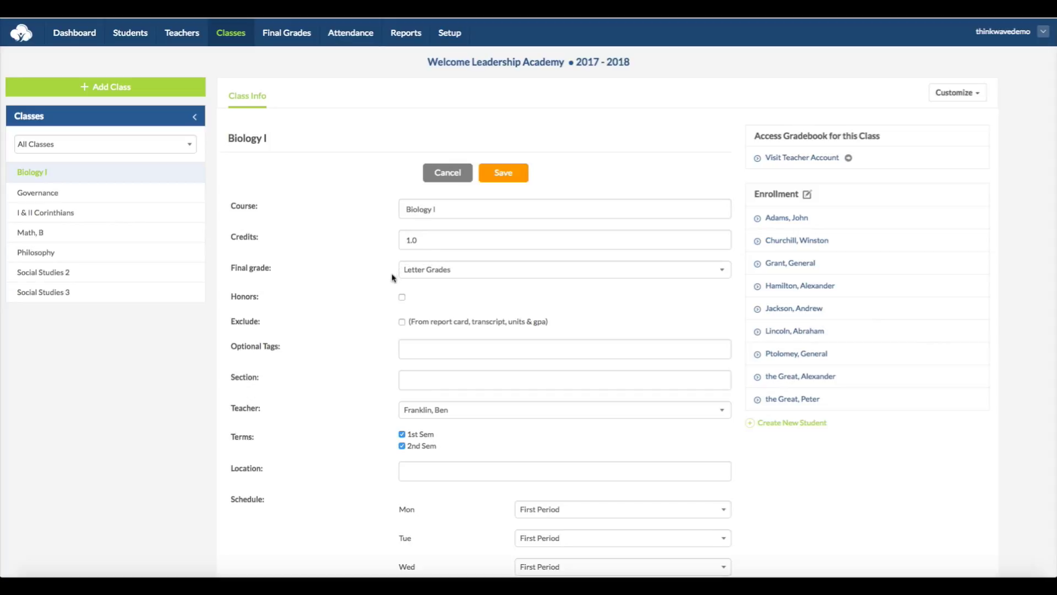
Review Biology I's final grade scale options and keep Letter Grades selected
left_click(499, 274)
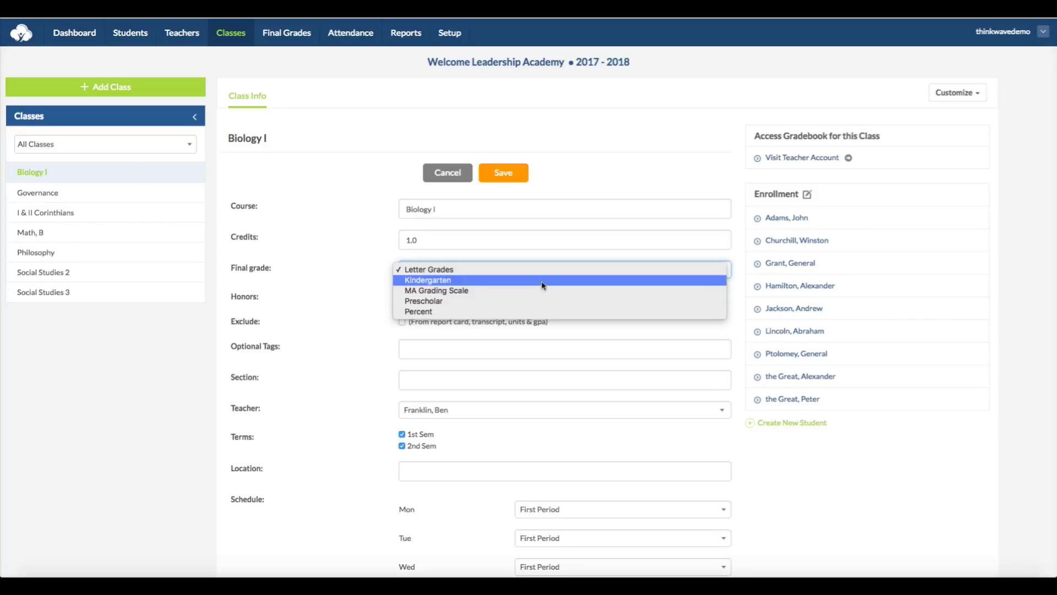
left_click(371, 277)
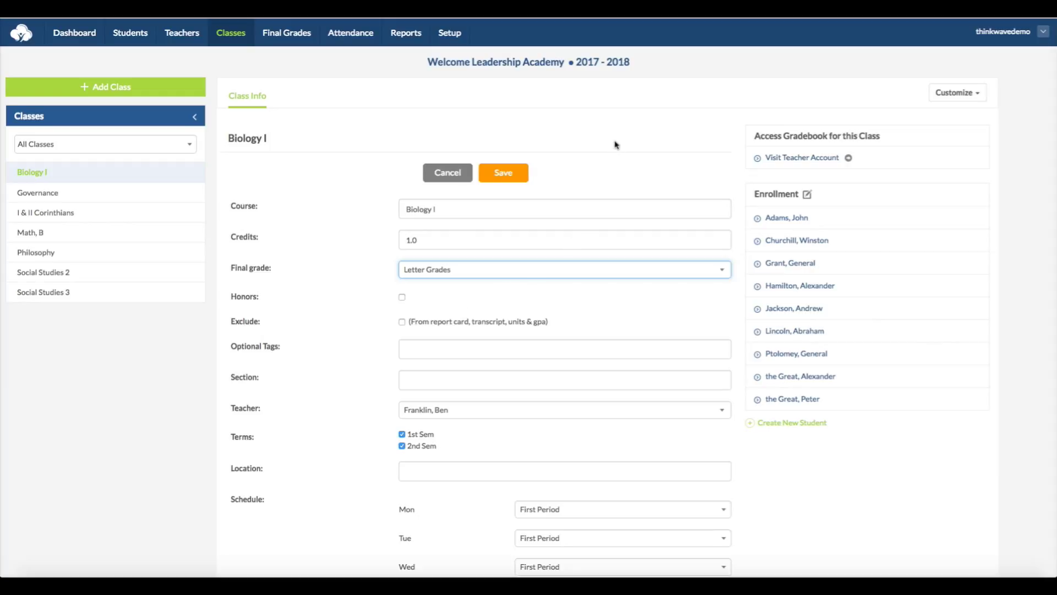
View the school's Letter Grades final grade scale, from A+ (97–100) to F (0–59.99)
left_click(450, 34)
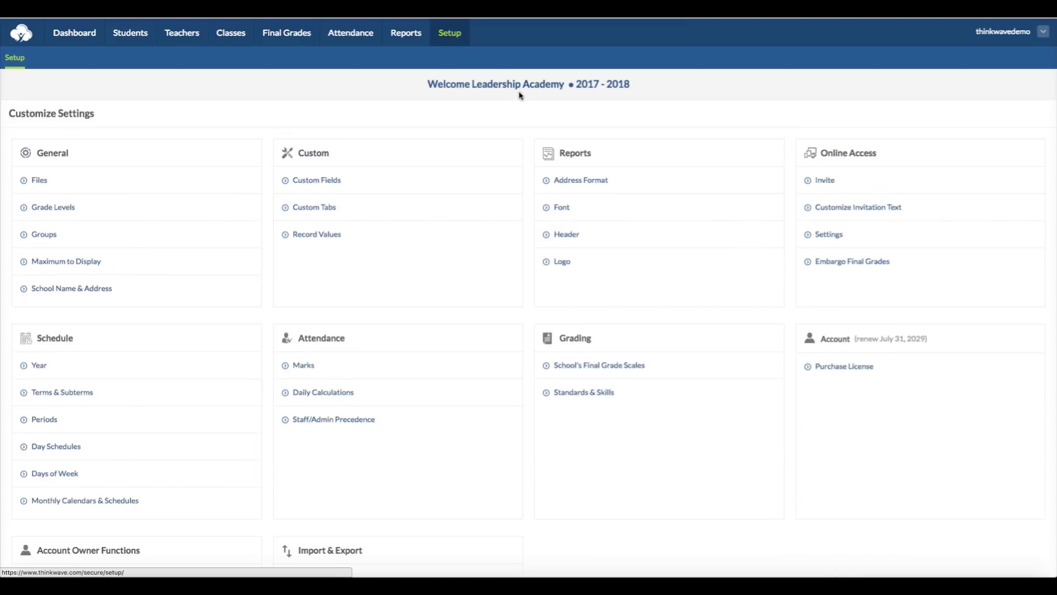
left_click(617, 369)
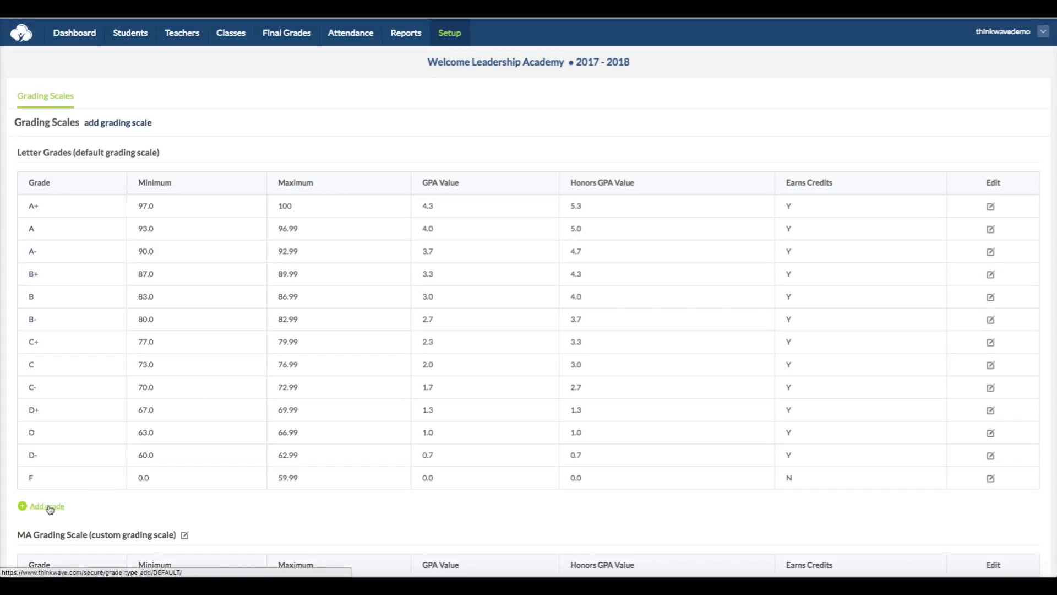
scroll(49, 509, "up", 2)
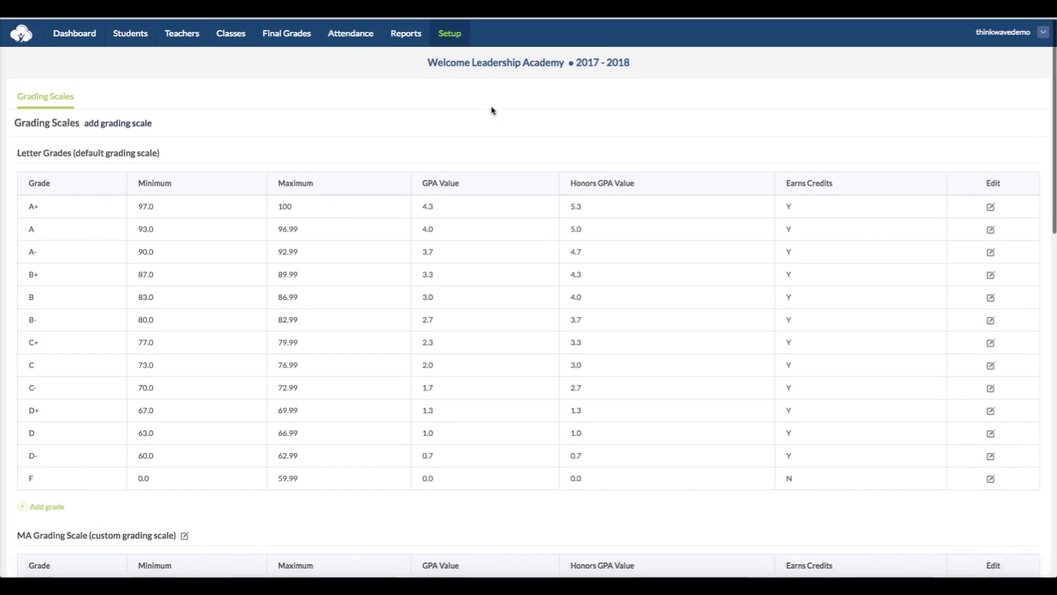
Back on Biology I, toggle Honors and Exclude on, then off again
left_click(240, 40)
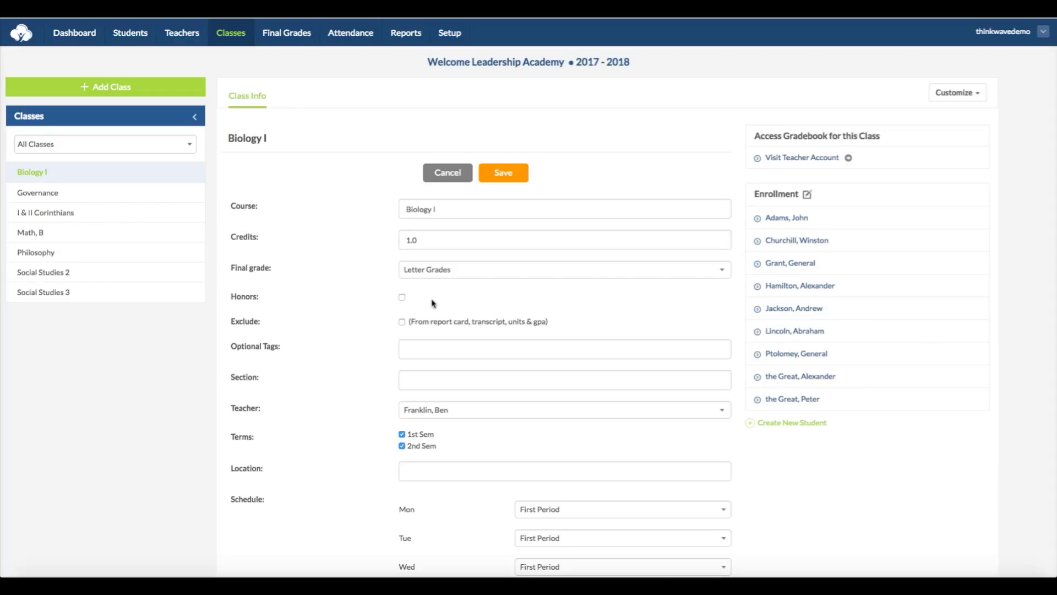
left_click(403, 298)
left_click(402, 298)
left_click(402, 322)
left_click(402, 323)
Scroll down to look over Biology I's Schedule and Standards & Skills sections
scroll(592, 329, "down", 1)
scroll(359, 428, "down", 5)
scroll(352, 451, "down", 5)
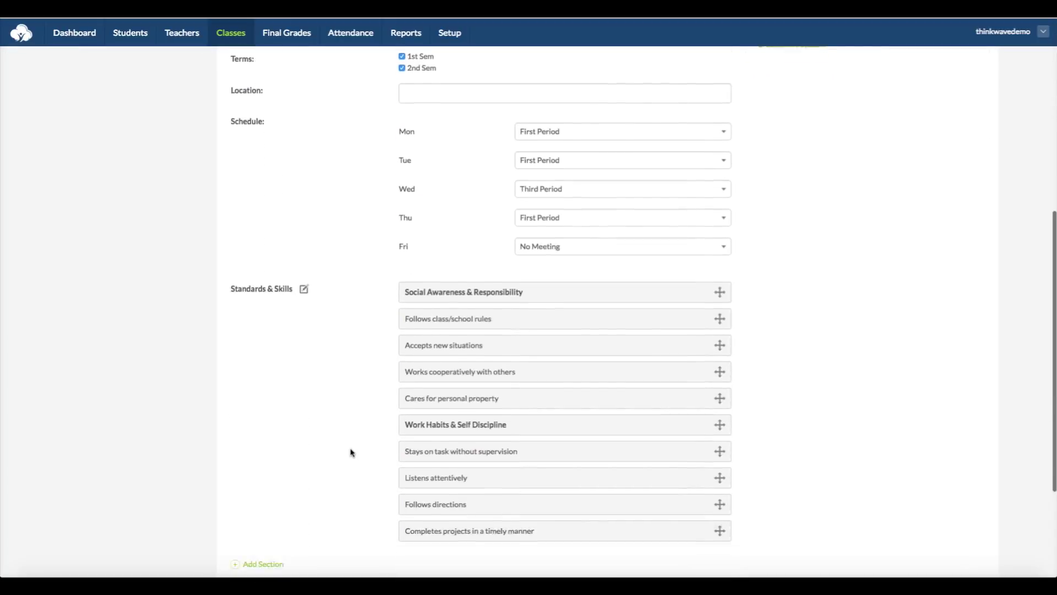
left_click(271, 464)
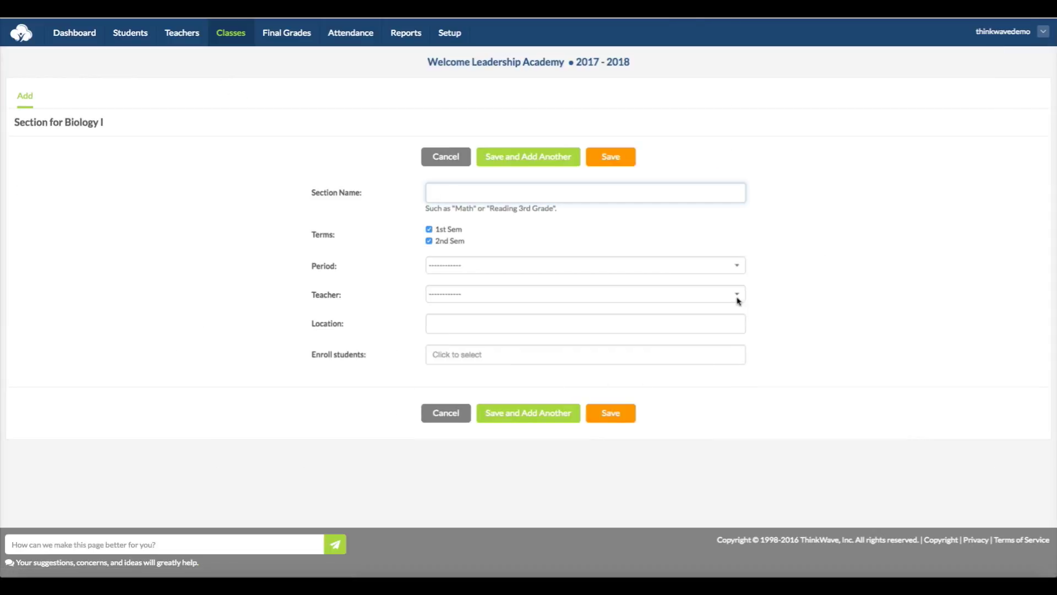
left_click(737, 298)
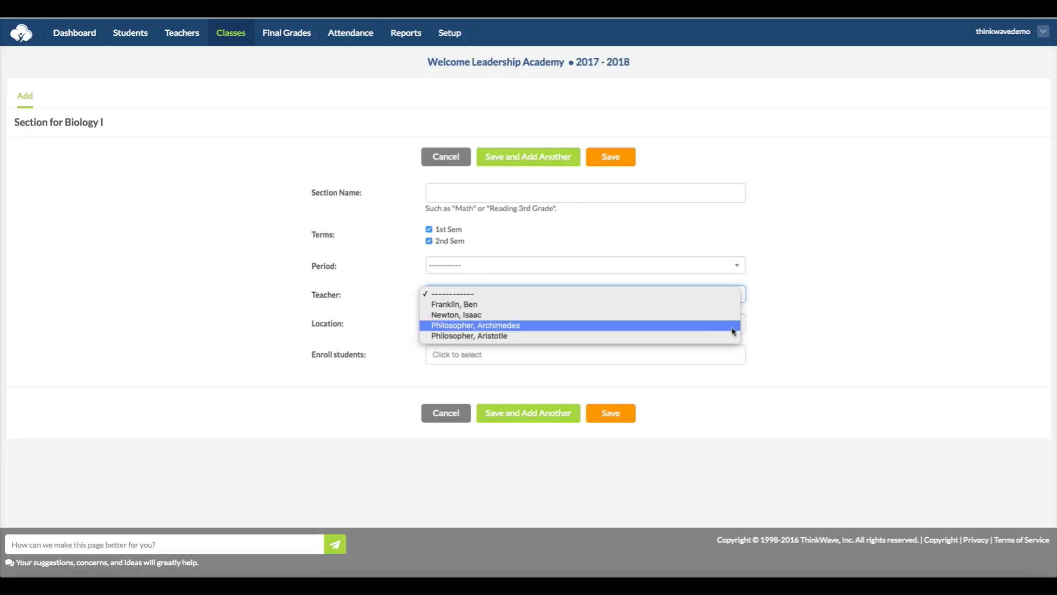
left_click(782, 317)
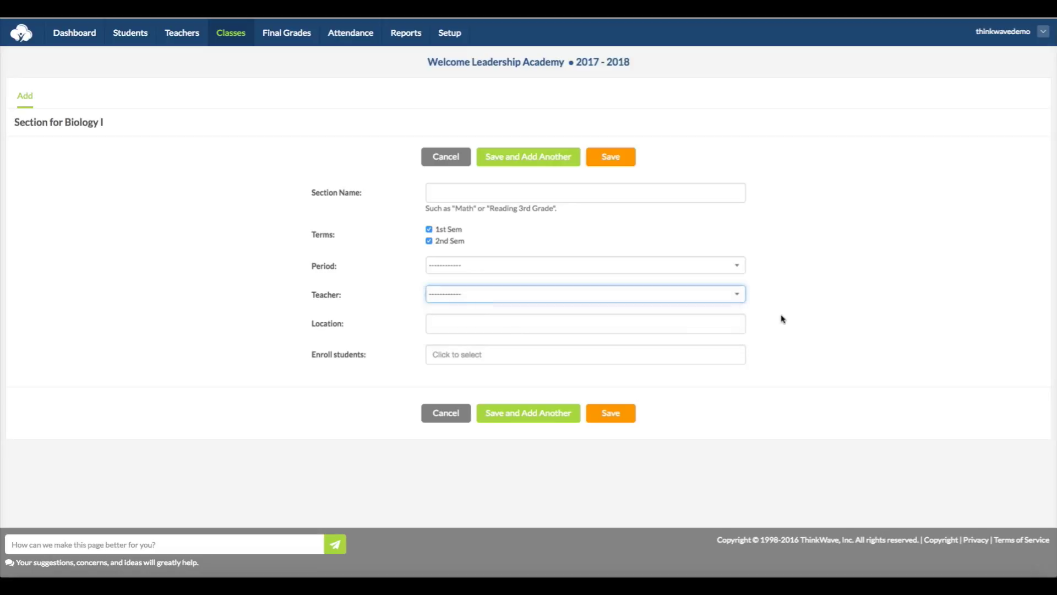
left_click(738, 265)
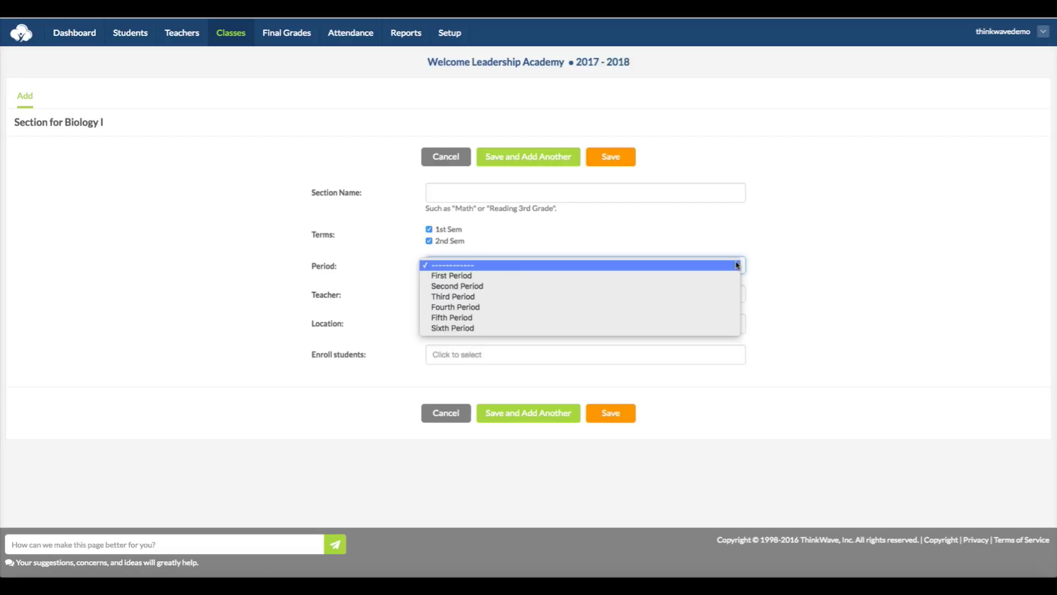
left_click(792, 286)
left_click(712, 325)
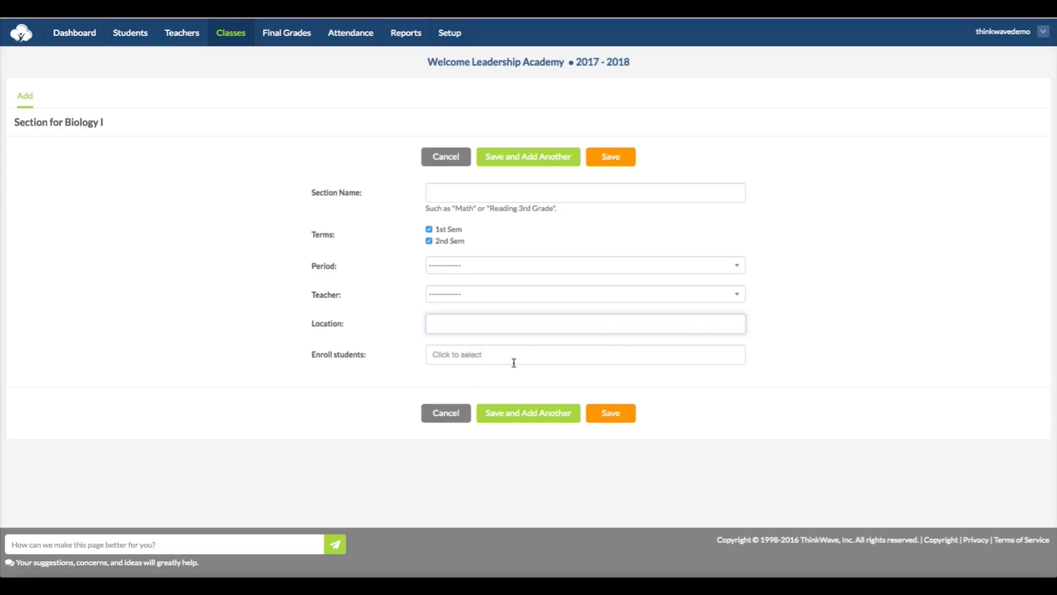
left_click(448, 416)
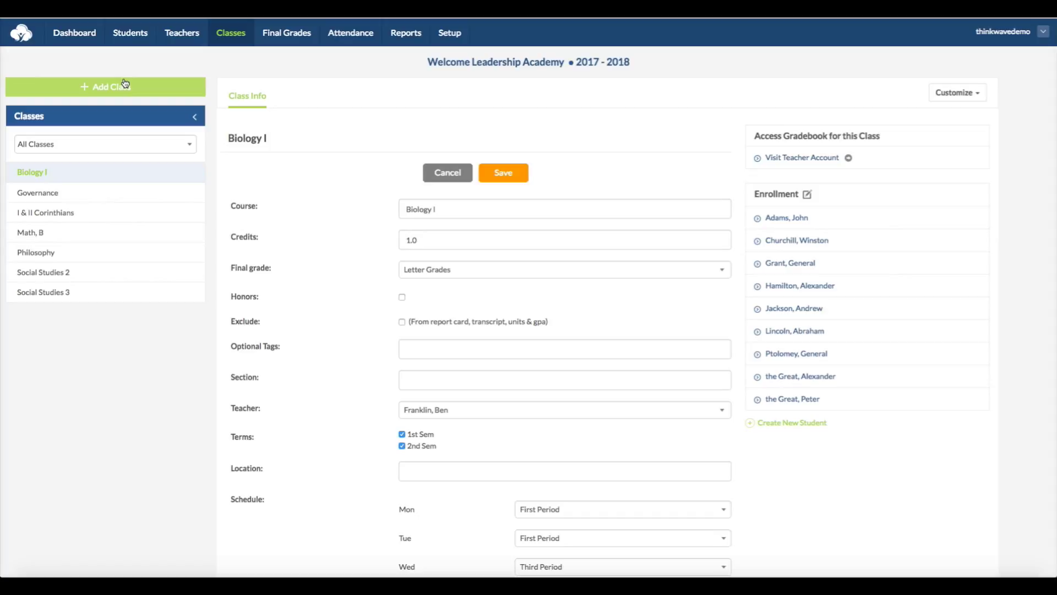
left_click(125, 86)
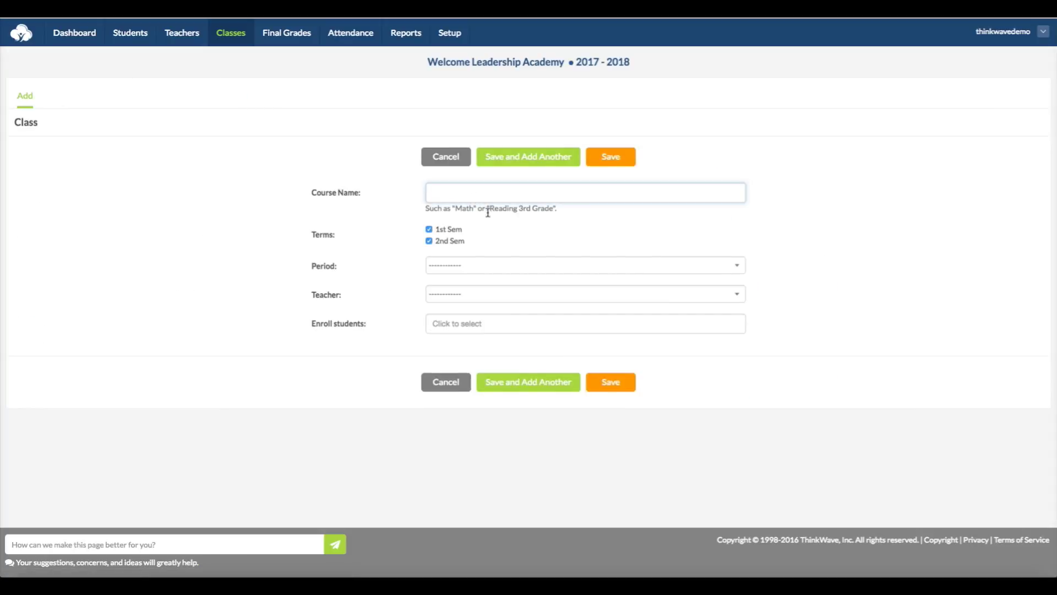
type("7th Grade Math")
left_click(562, 234)
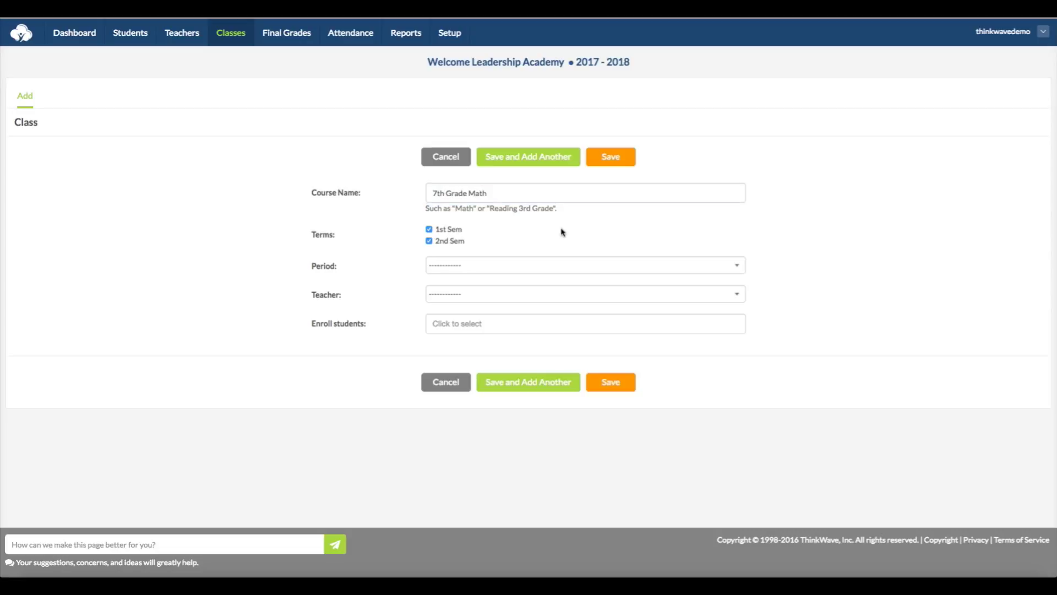
left_click(492, 270)
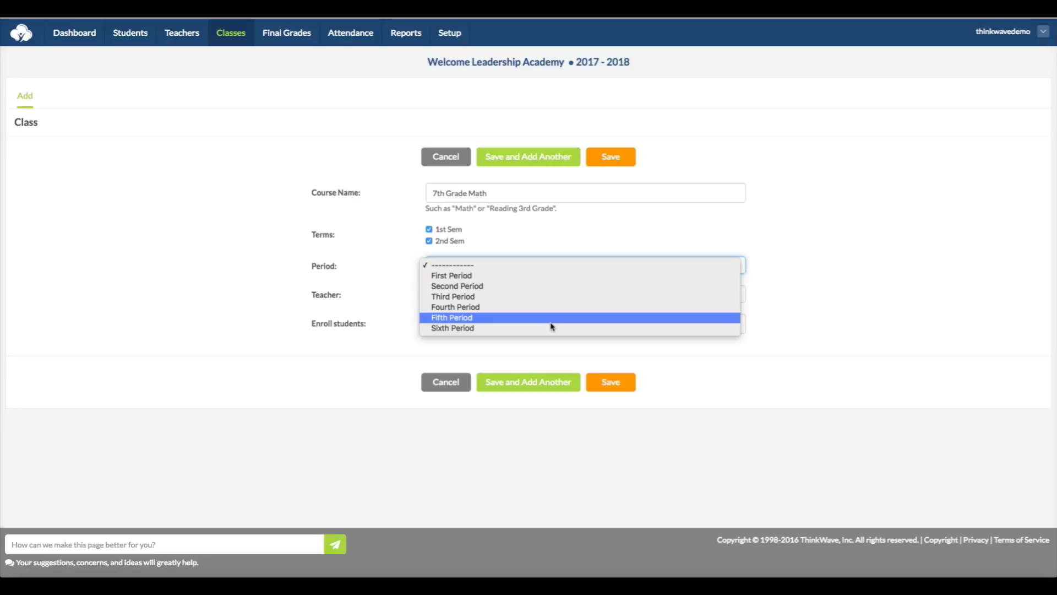
left_click(398, 309)
left_click(527, 300)
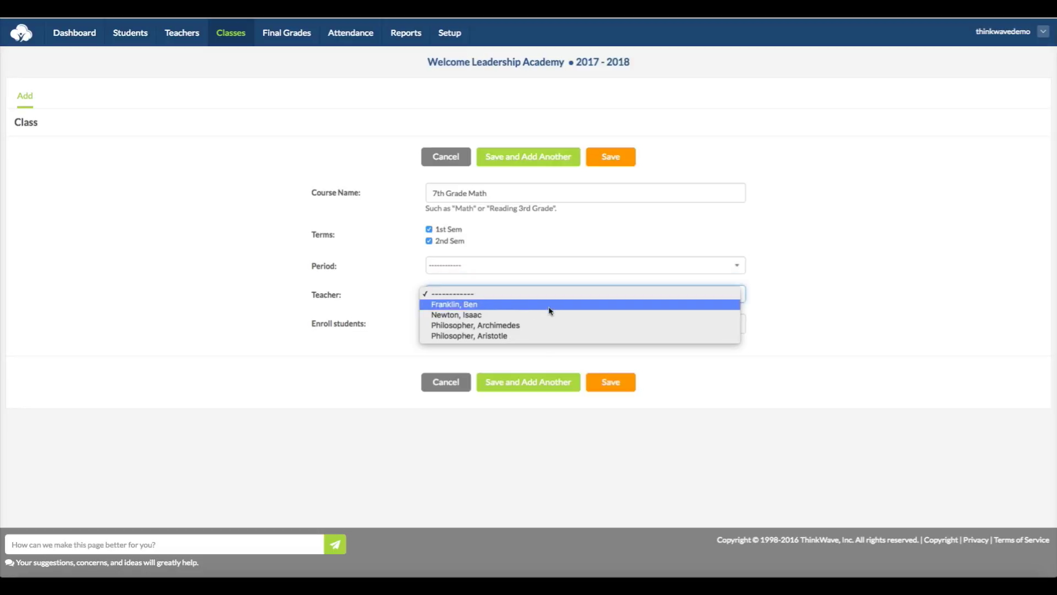
left_click(393, 330)
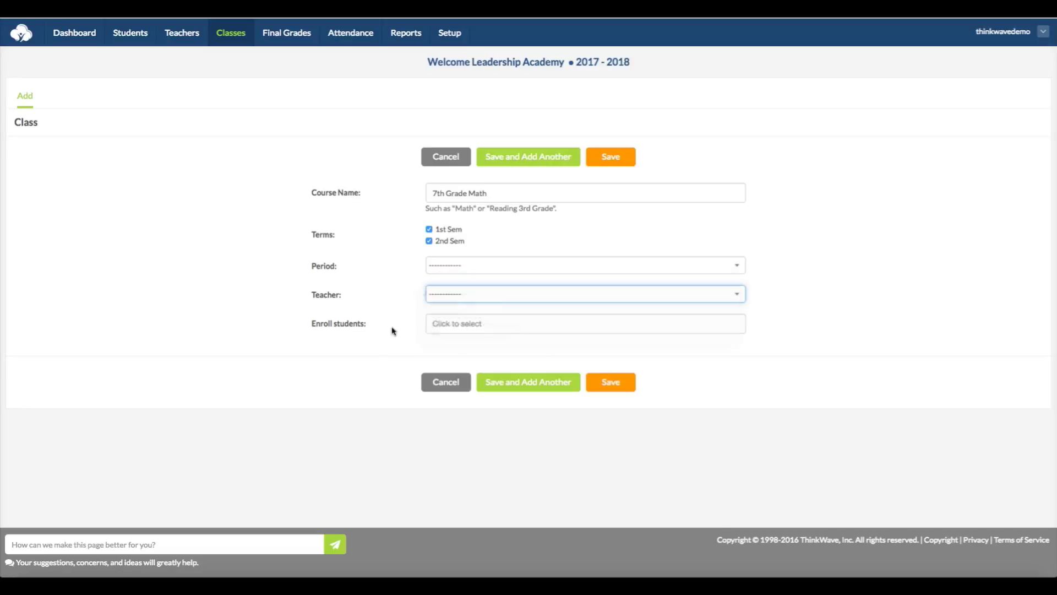
left_click(457, 324)
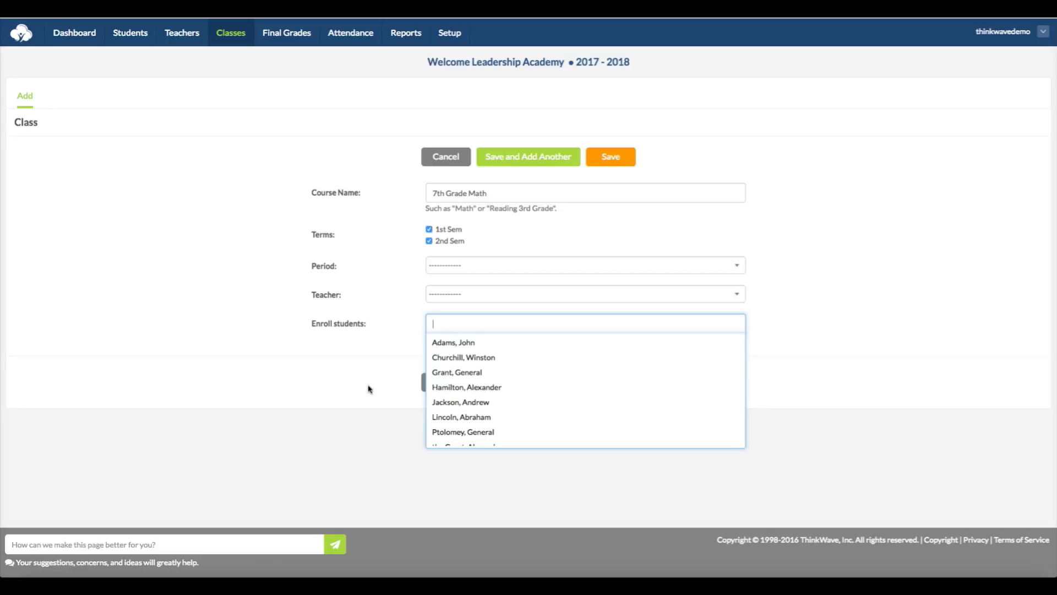
left_click(448, 382)
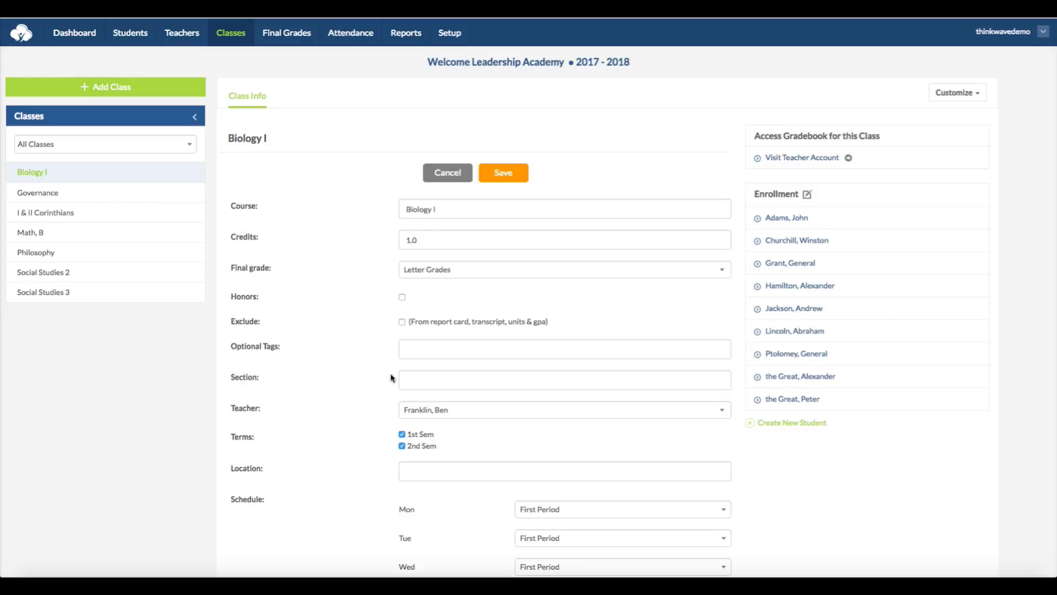
Try assigning Biology I to a different teacher, then cancel the class transfer
left_click(524, 410)
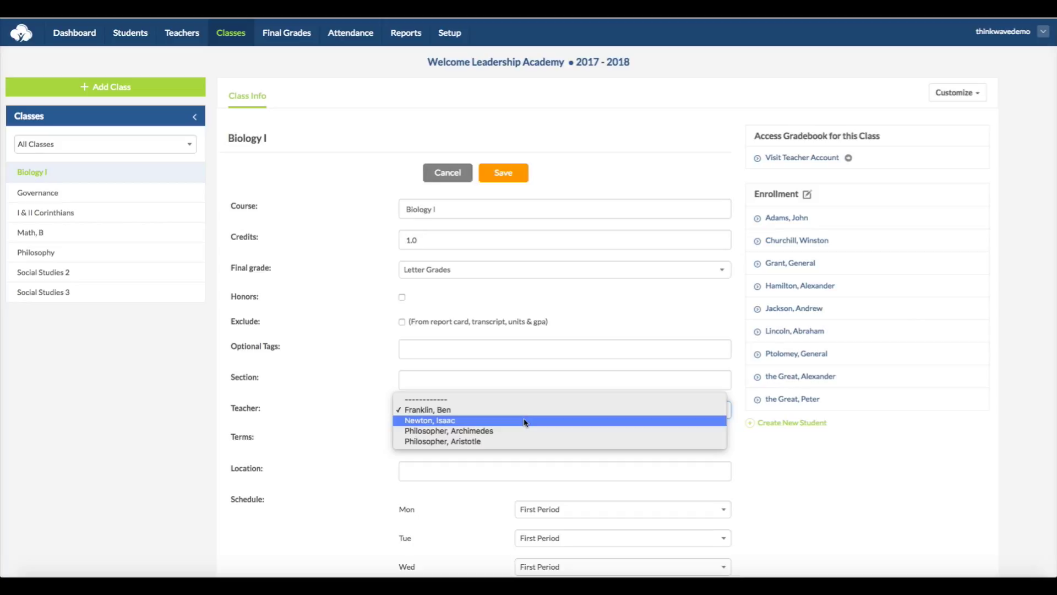
left_click(525, 421)
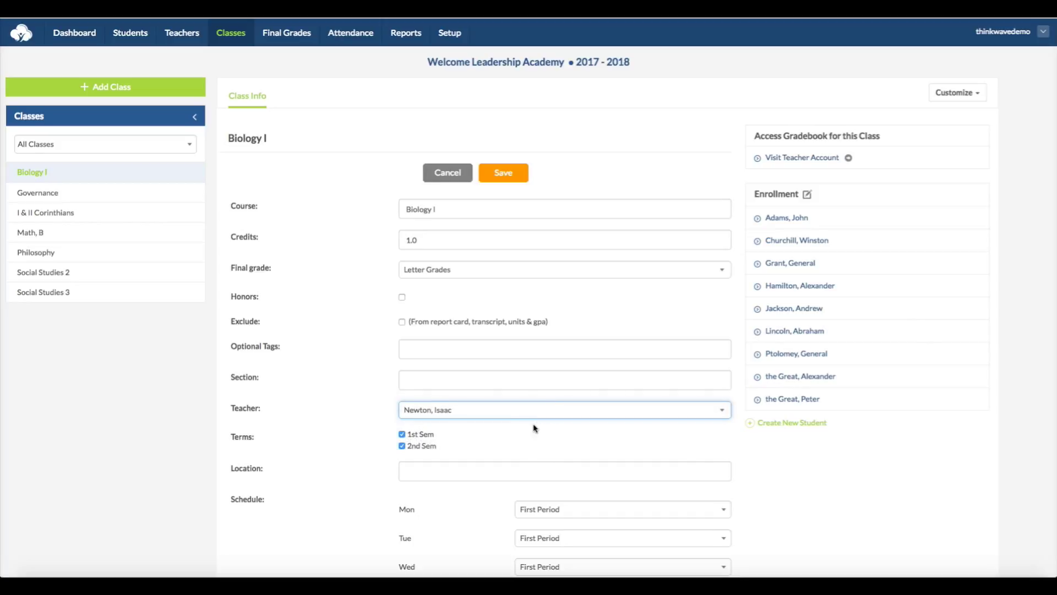
left_click(504, 178)
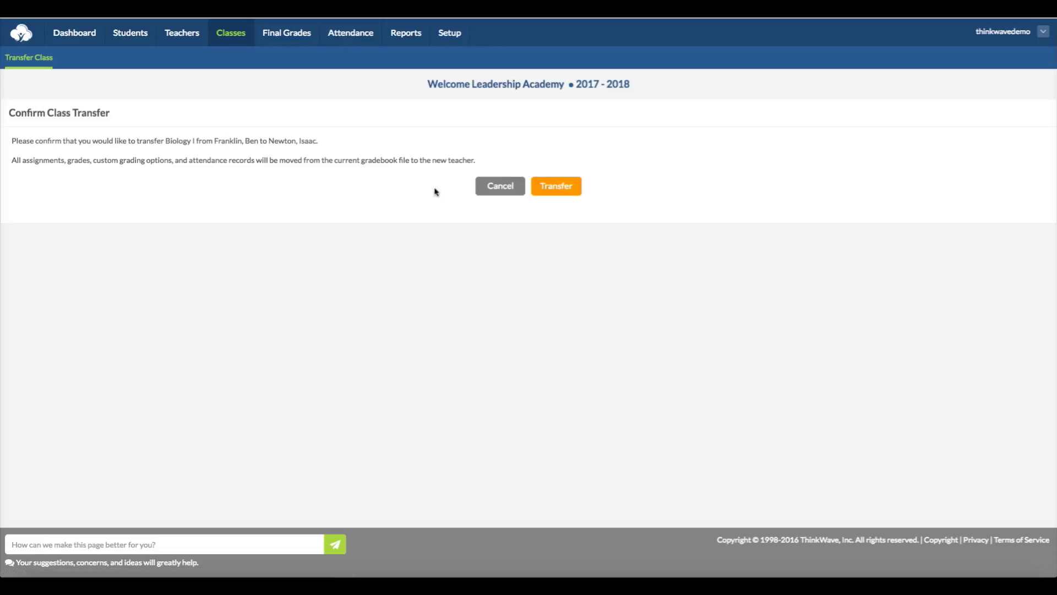
left_click(500, 187)
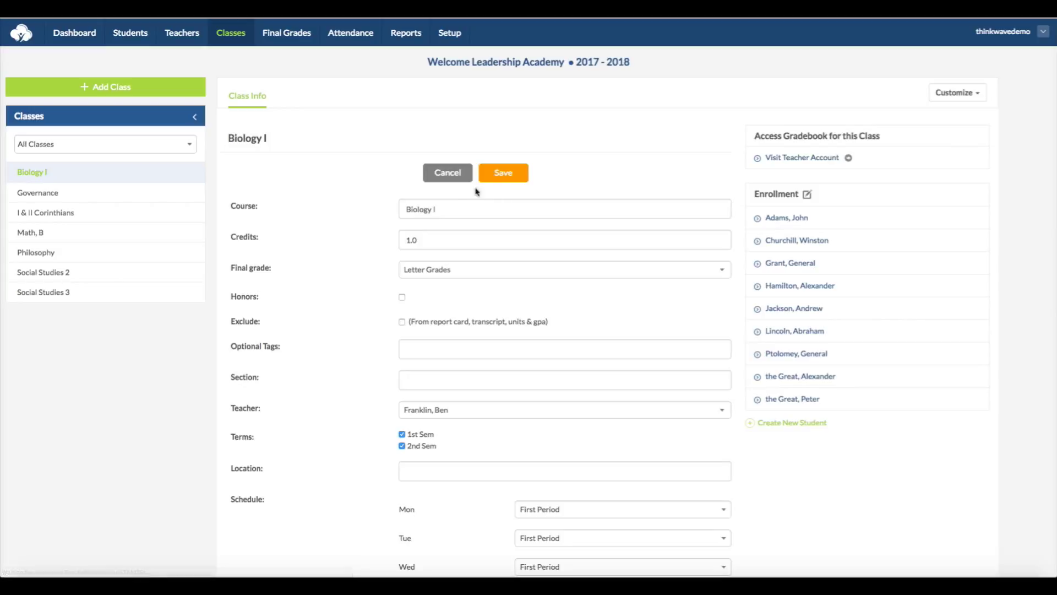
Set Biology I's Wednesday meeting to Third Period, leaving Monday unchanged
scroll(370, 379, "down", 3)
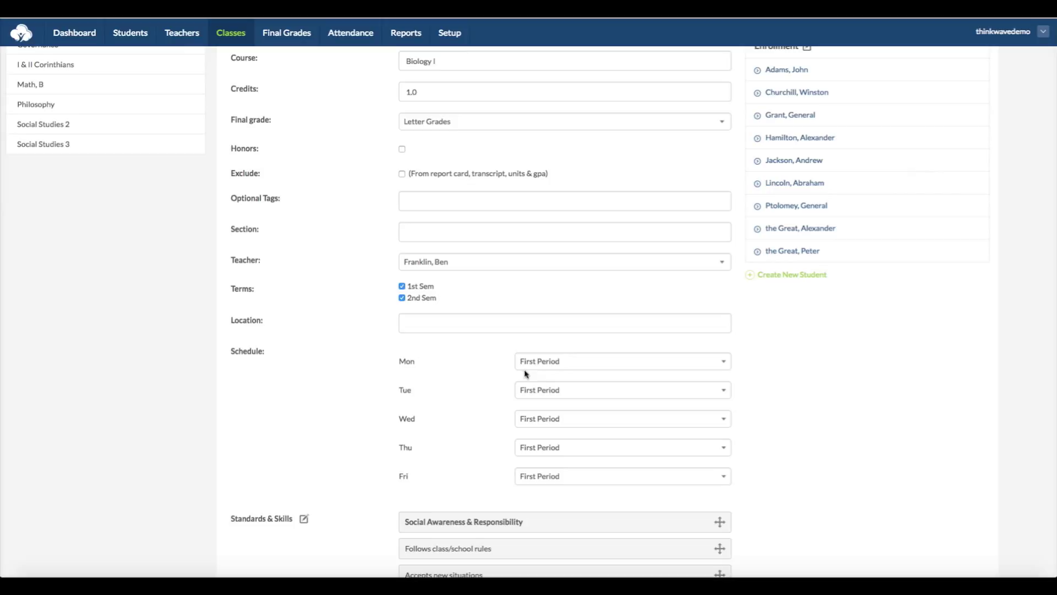
left_click(603, 361)
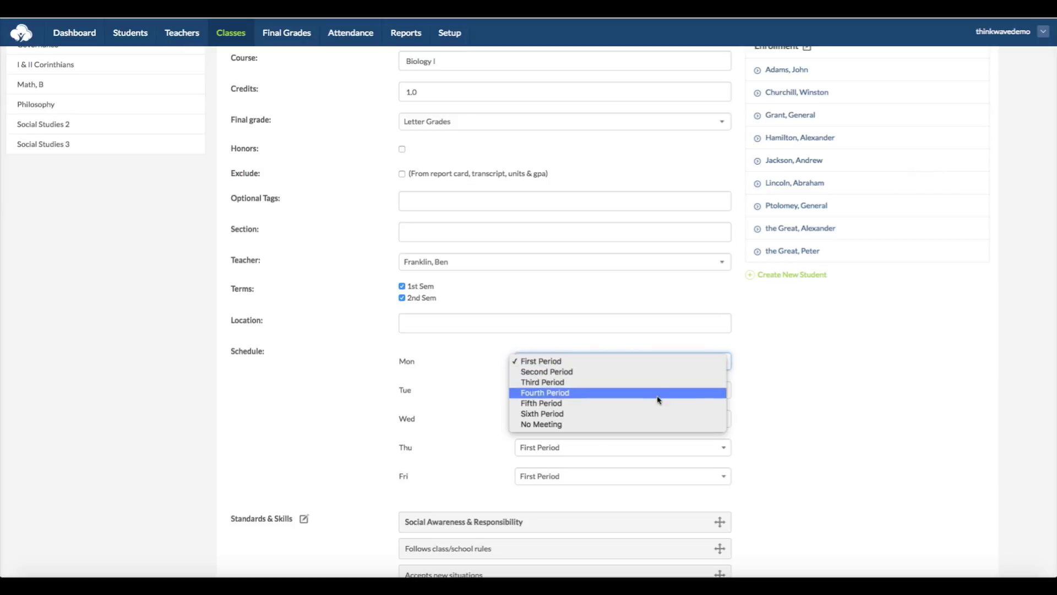
left_click(474, 394)
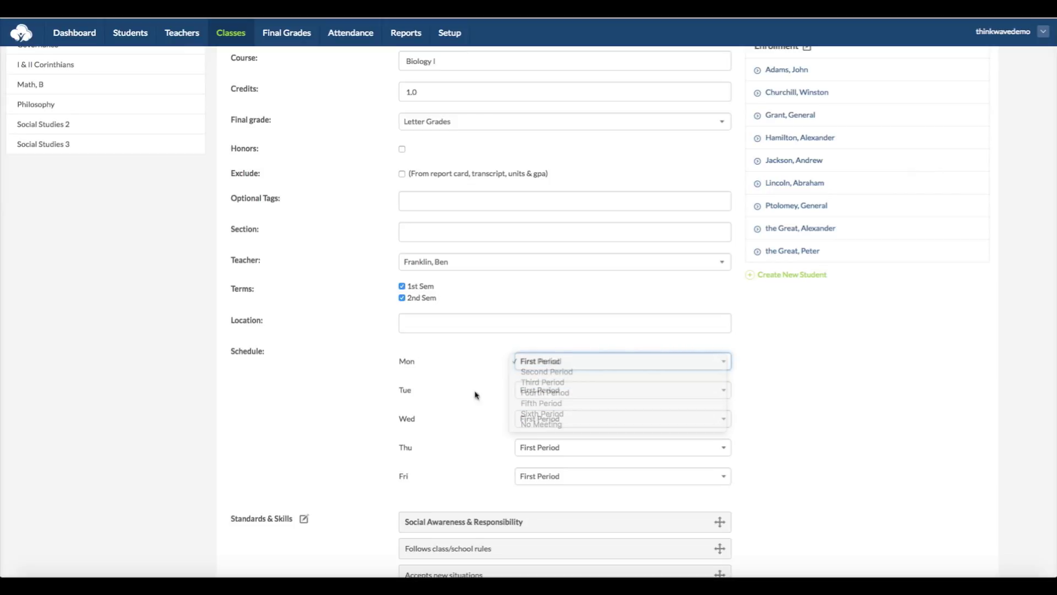
left_click(583, 423)
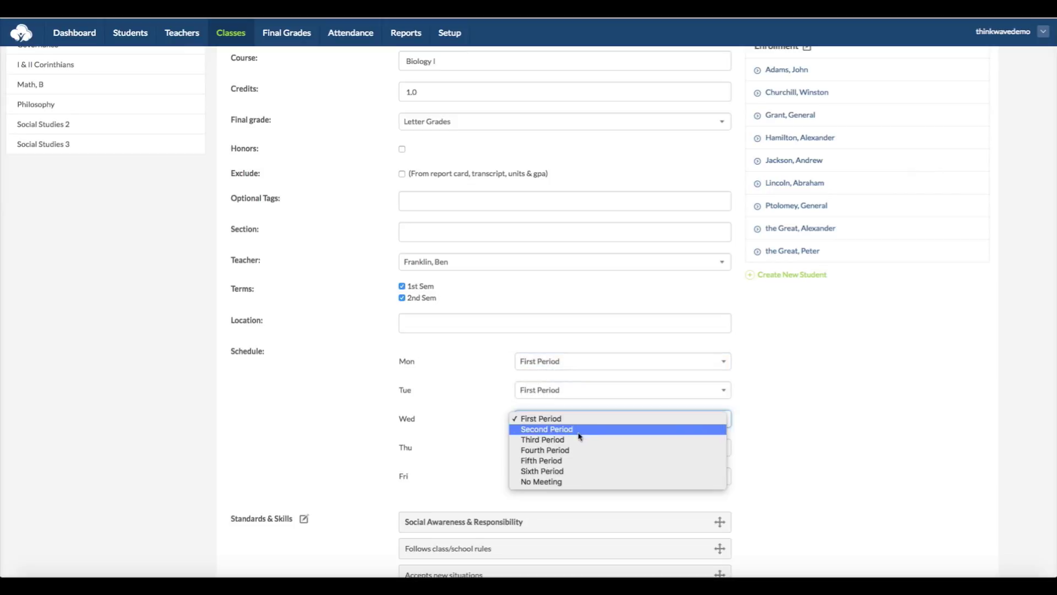
left_click(551, 439)
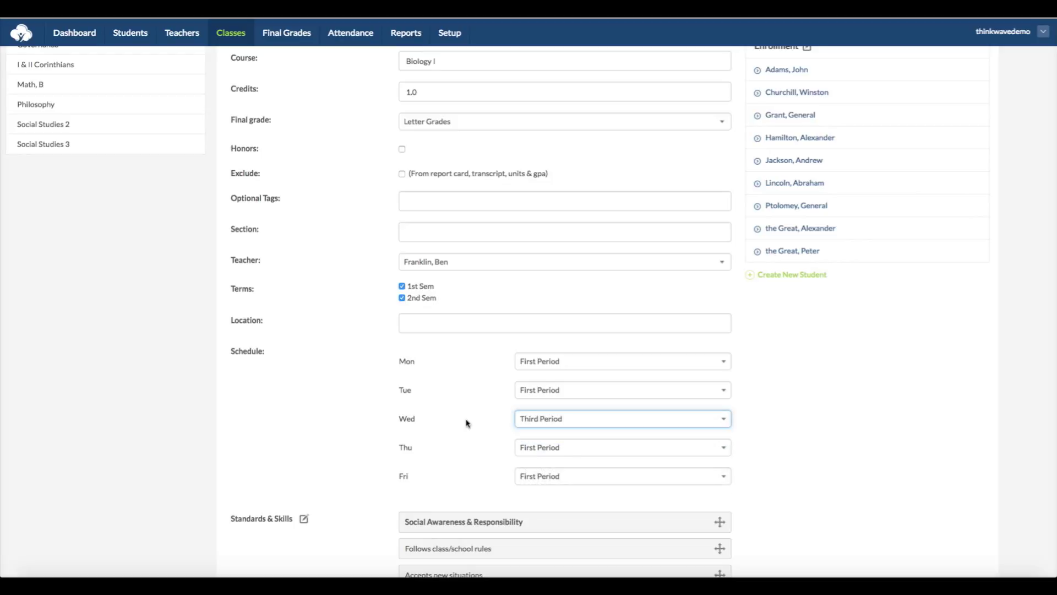
left_click(449, 36)
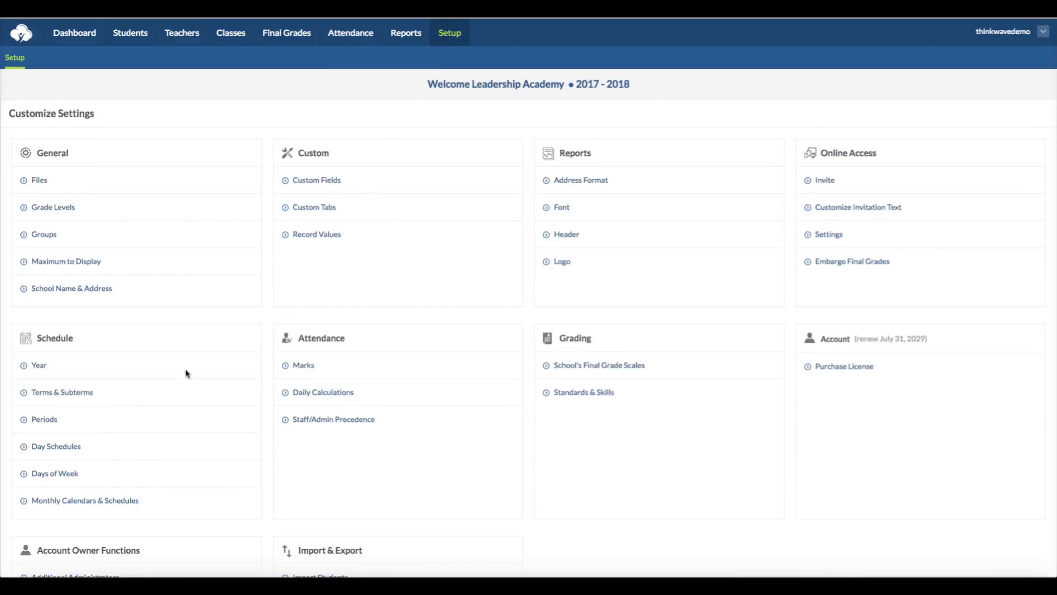
left_click(64, 474)
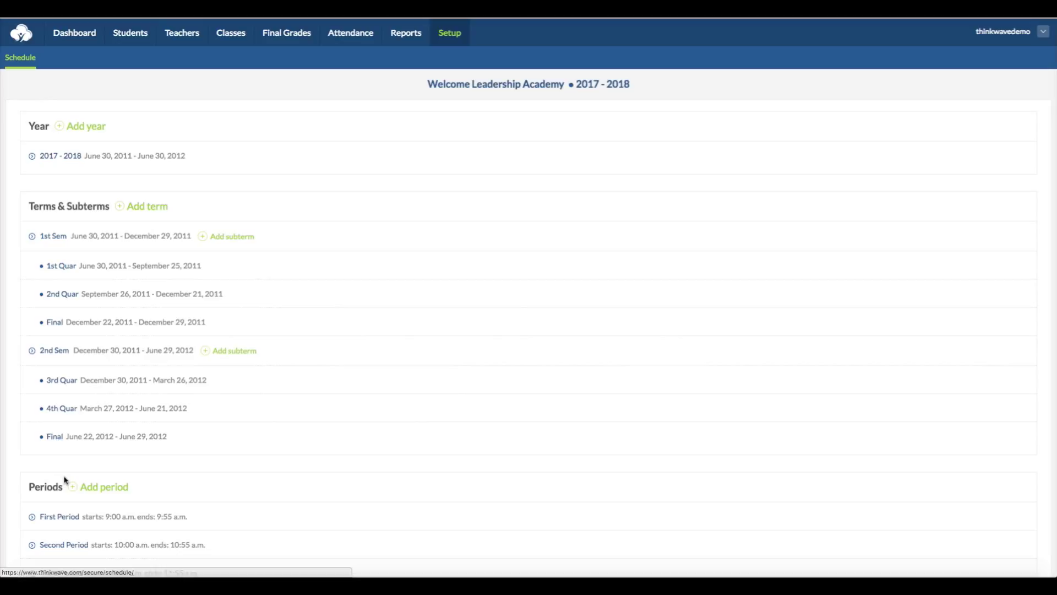
scroll(318, 435, "down", 1)
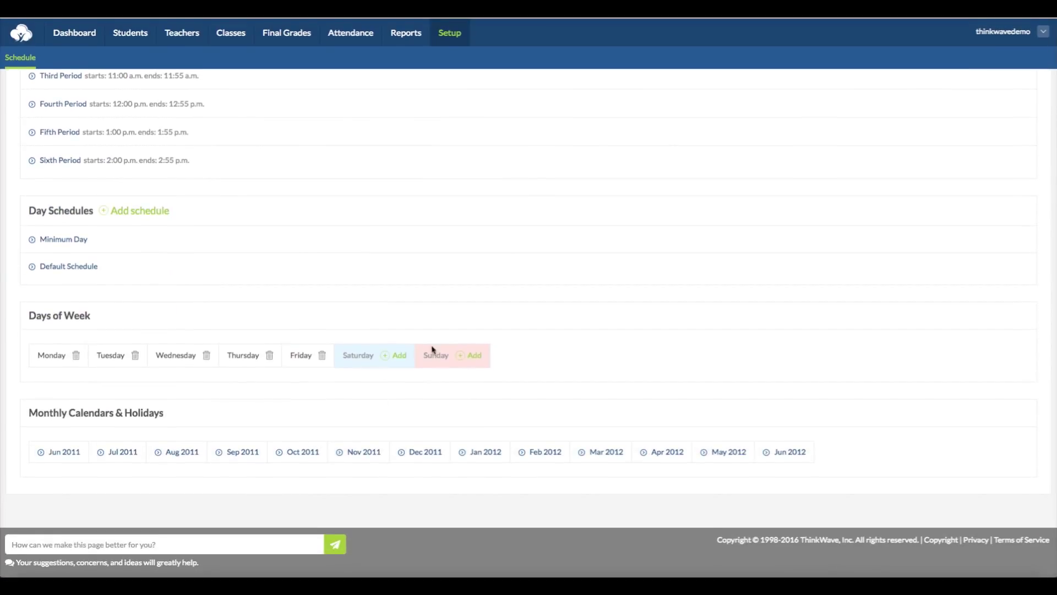
left_click(231, 35)
scroll(380, 217, "down", 3)
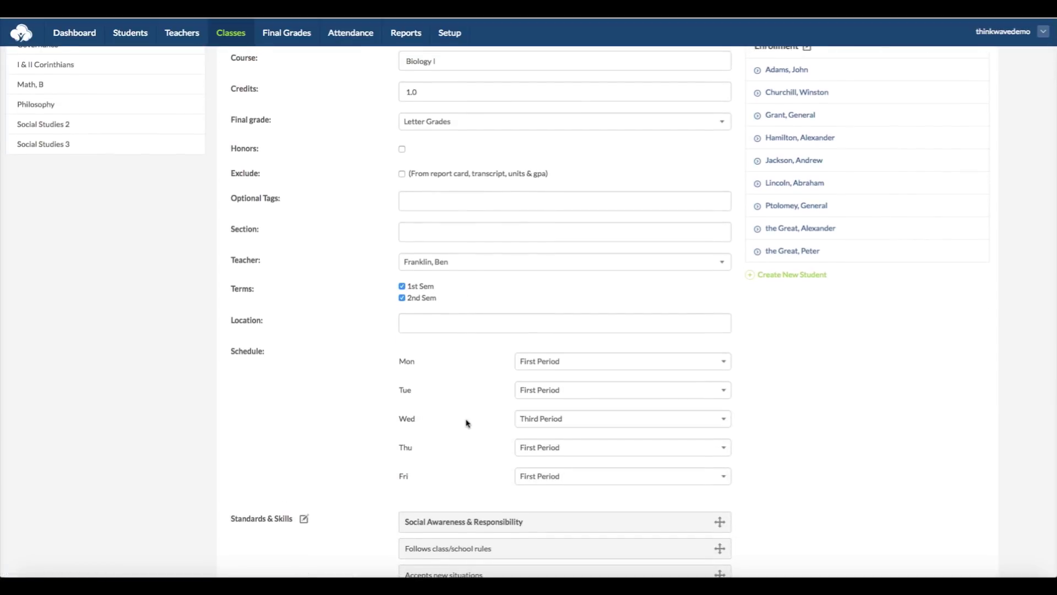
Set Biology I's Friday schedule to No Meeting
left_click(570, 480)
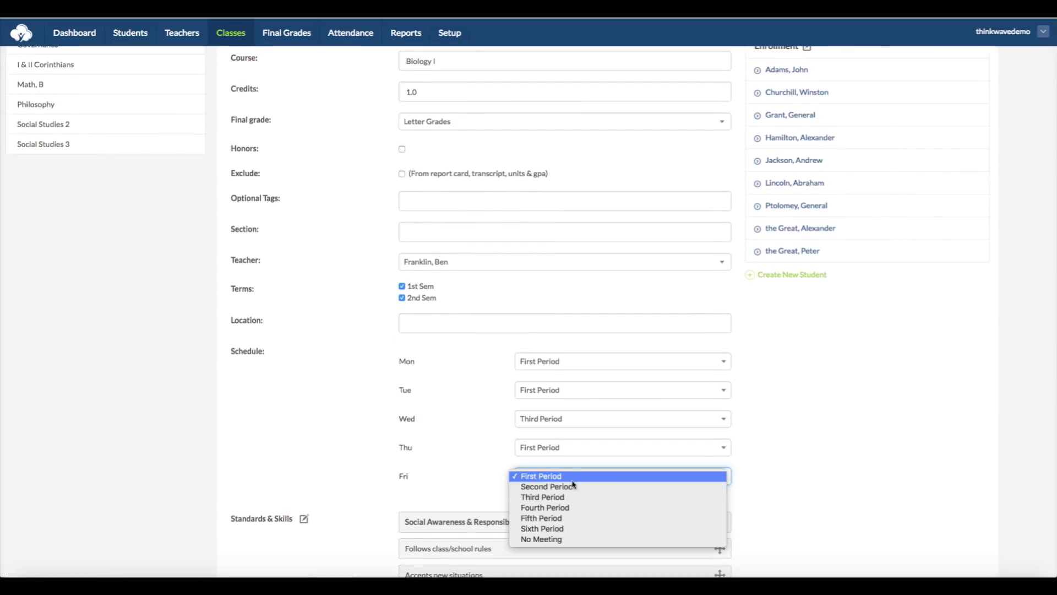
left_click(592, 540)
left_click(654, 497)
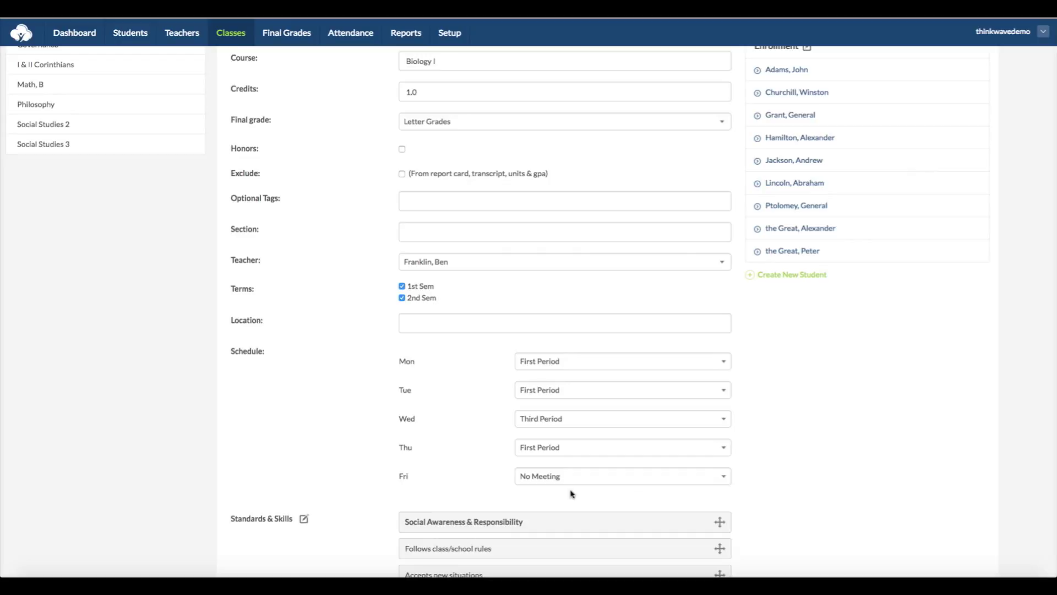
Open Biology I's Standards & Skills editor
scroll(394, 489, "down", 2)
scroll(395, 489, "down", 1)
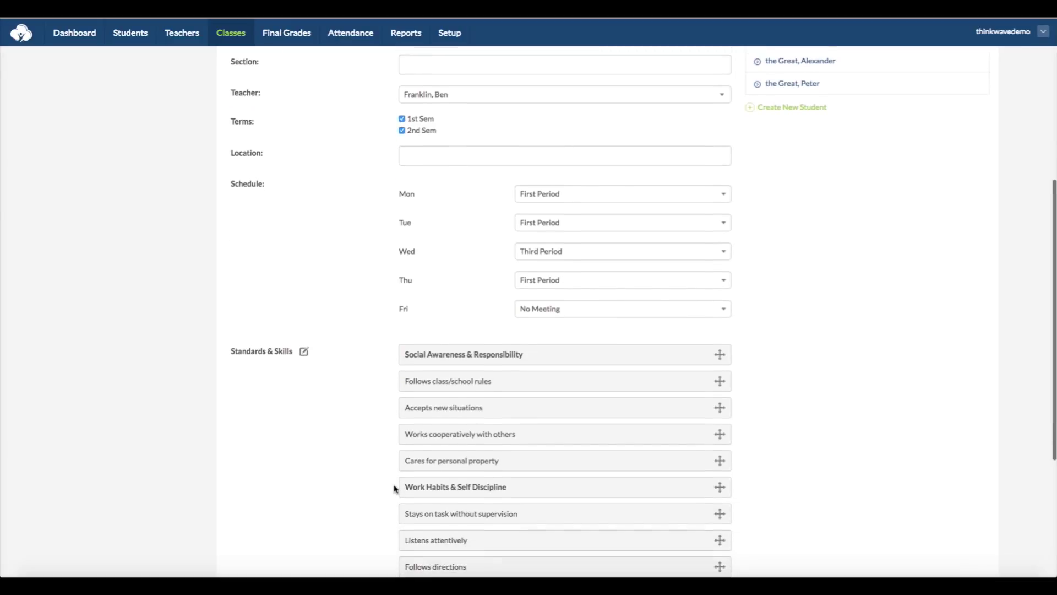
scroll(395, 490, "down", 1)
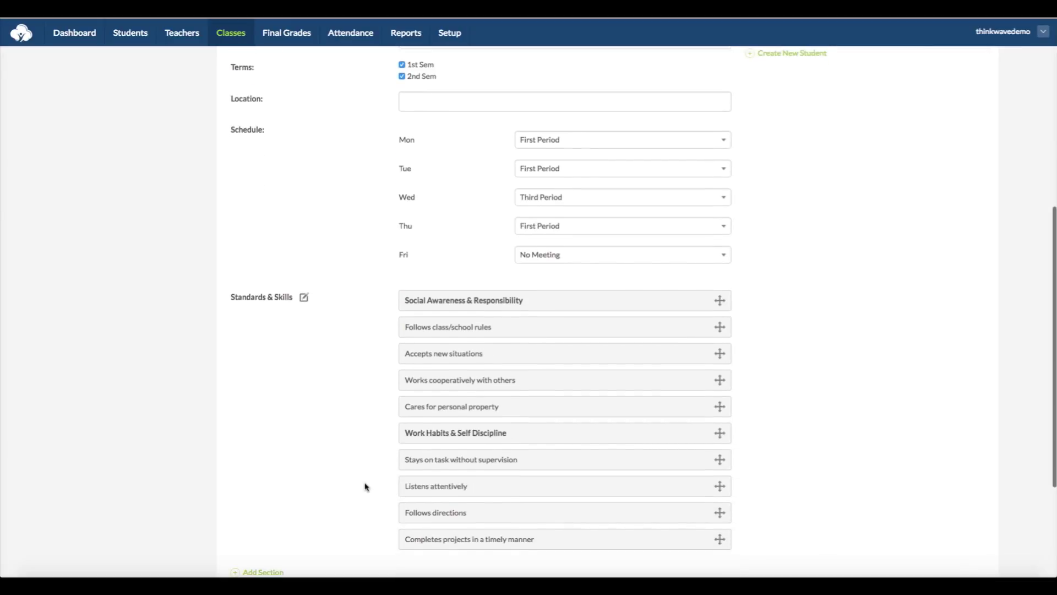
scroll(367, 485, "down", 1)
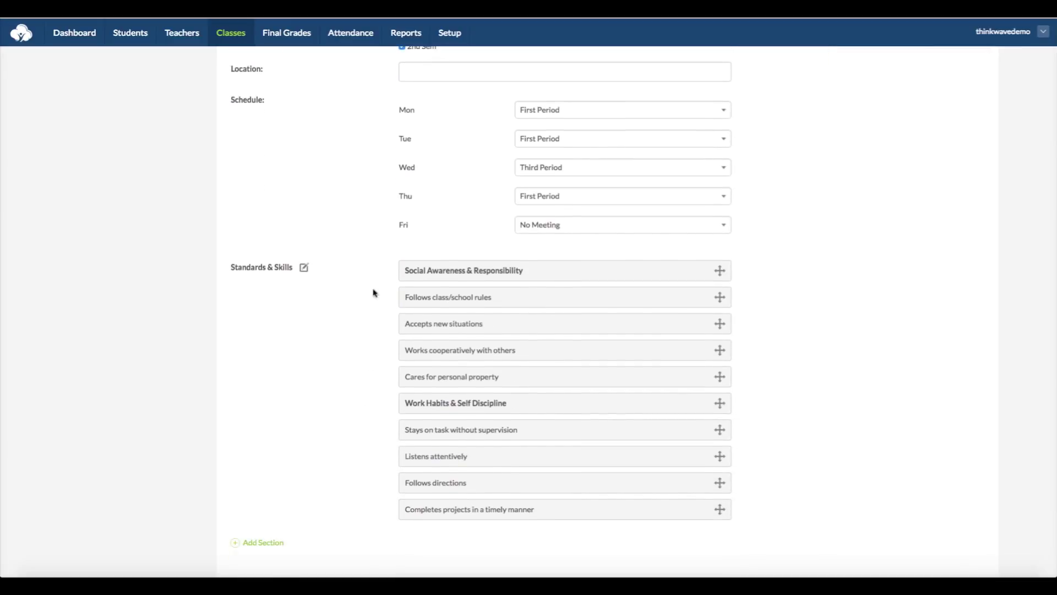
left_click(306, 269)
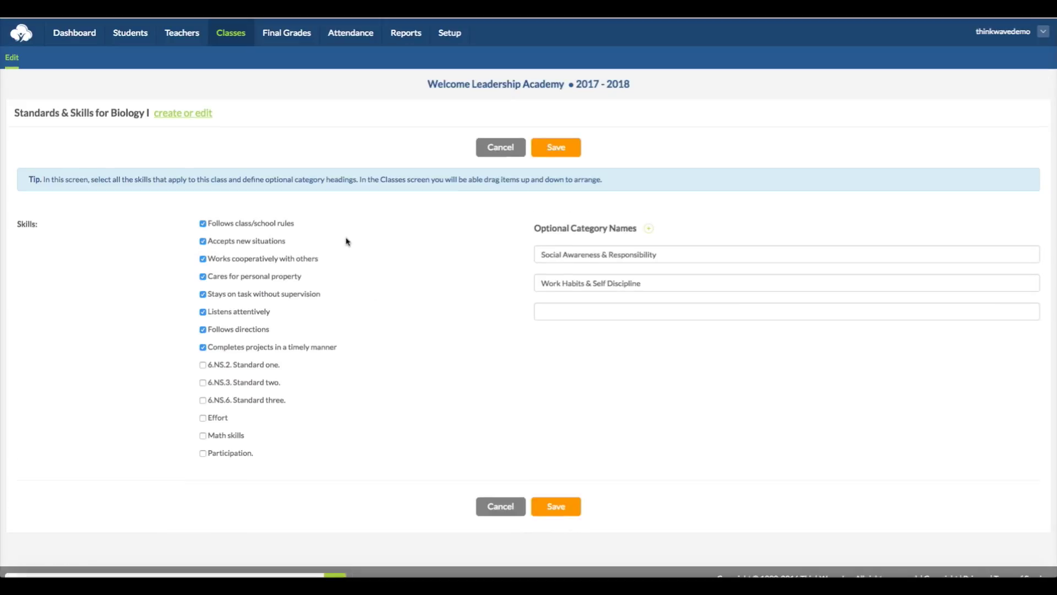
Check Effort, browse the school's master skills list, and abandon a new skill without saving
left_click(215, 420)
left_click(182, 113)
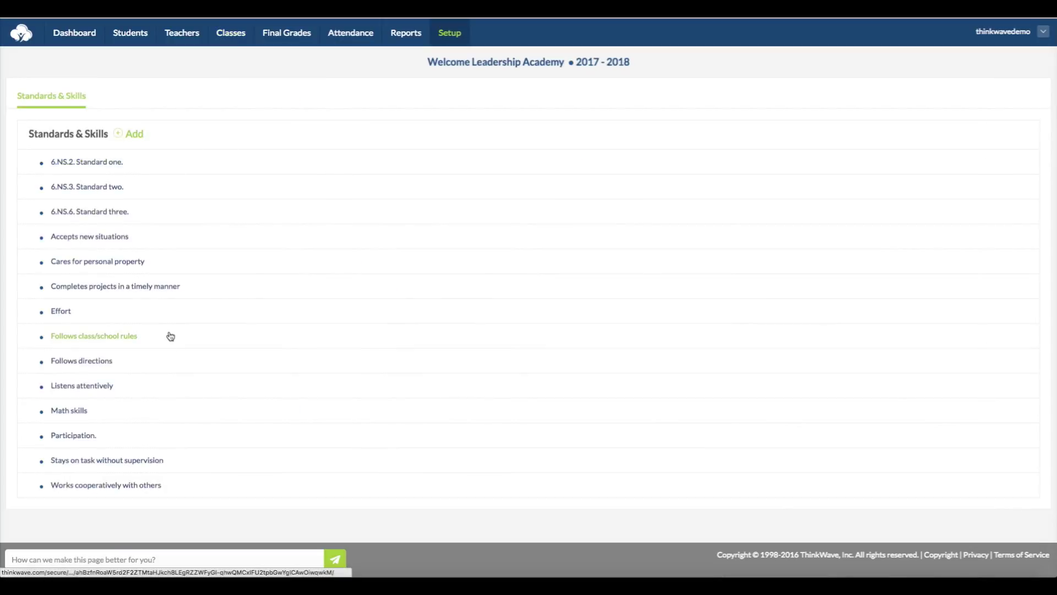
left_click(134, 135)
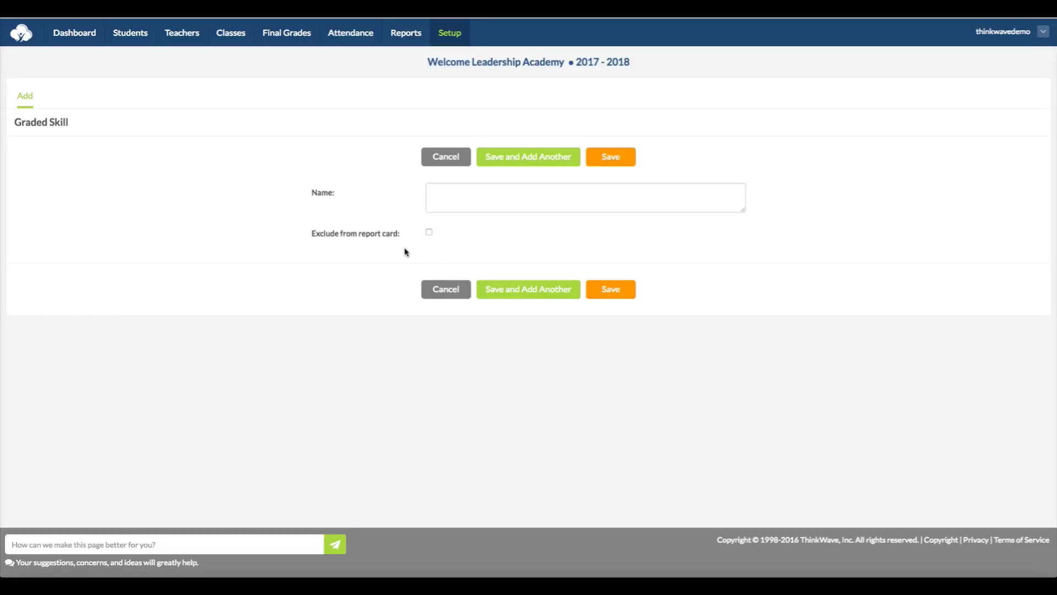
left_click(455, 159)
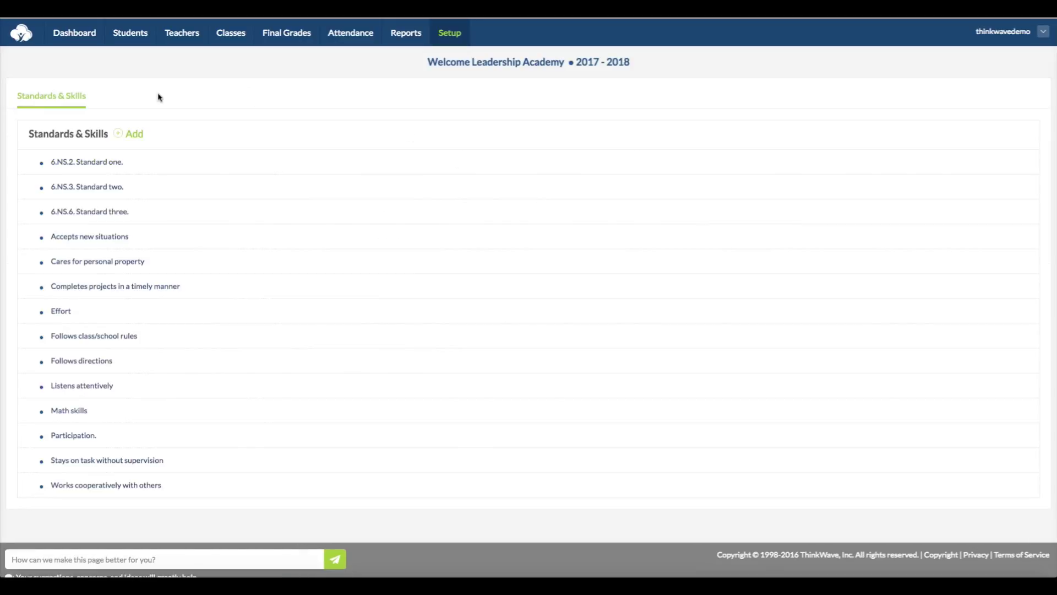
left_click(230, 36)
Drag the 'Works cooperatively with others' skill, then keep the existing skill order
scroll(355, 394, "down", 10)
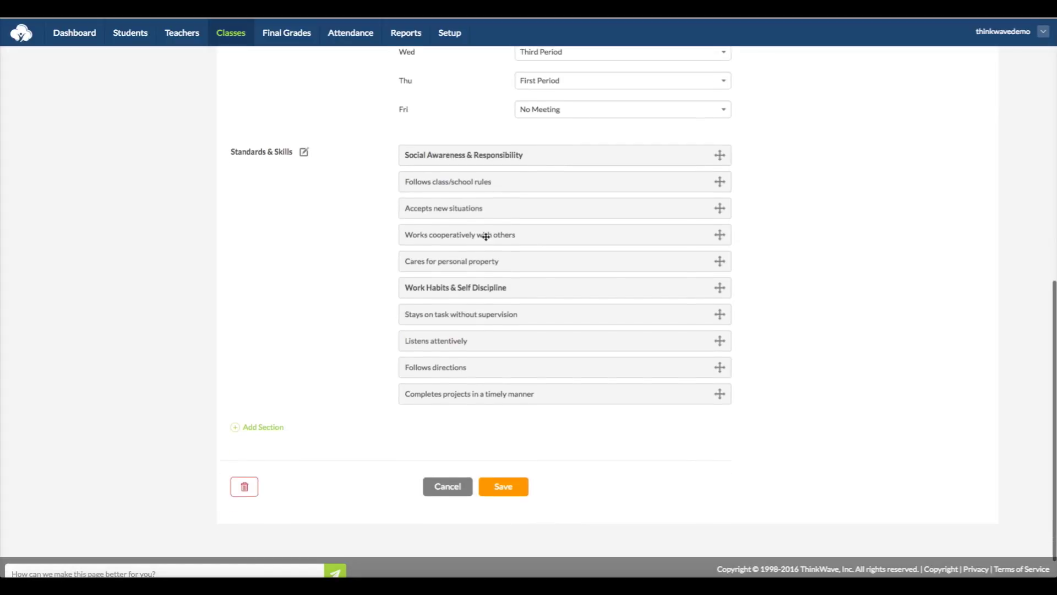
mouse_move(486, 236)
left_mouse_down()
mouse_move(484, 269)
mouse_move(483, 233)
left_mouse_up()
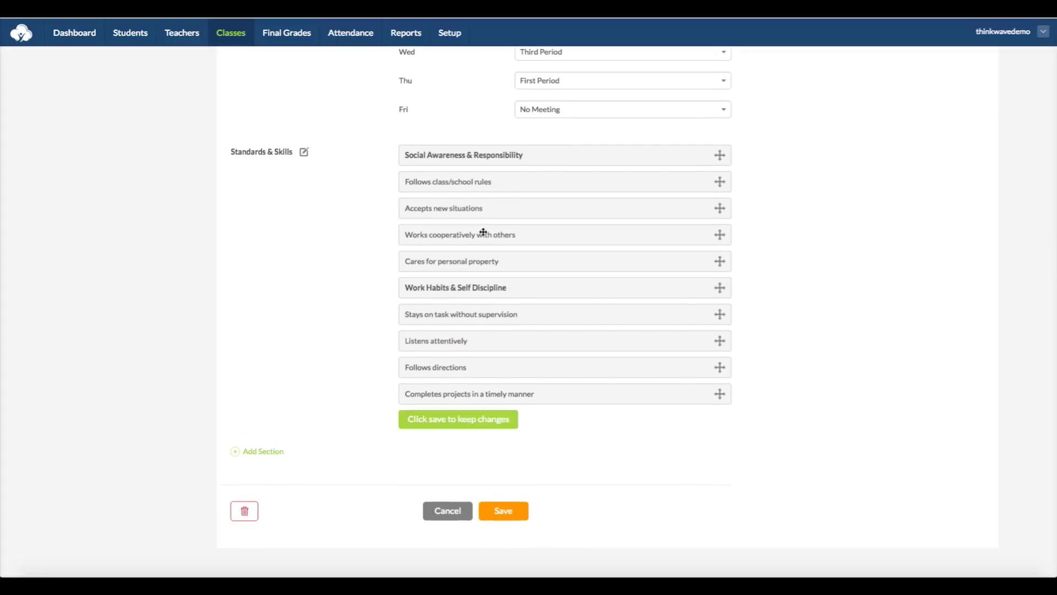
left_click(481, 428)
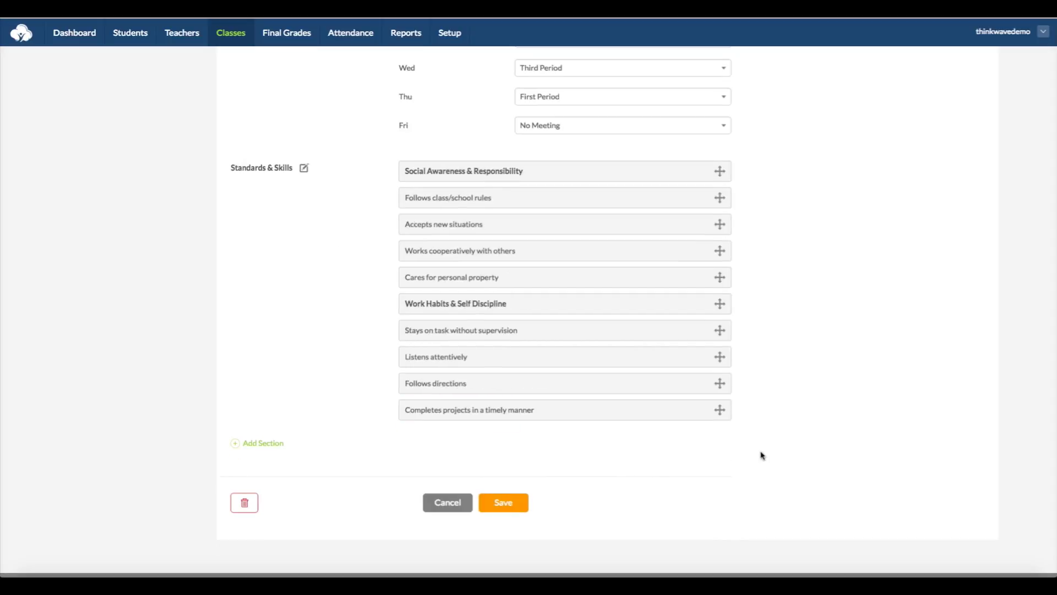
Open the Class Enrollment page for Biology I
scroll(787, 448, "up", 7)
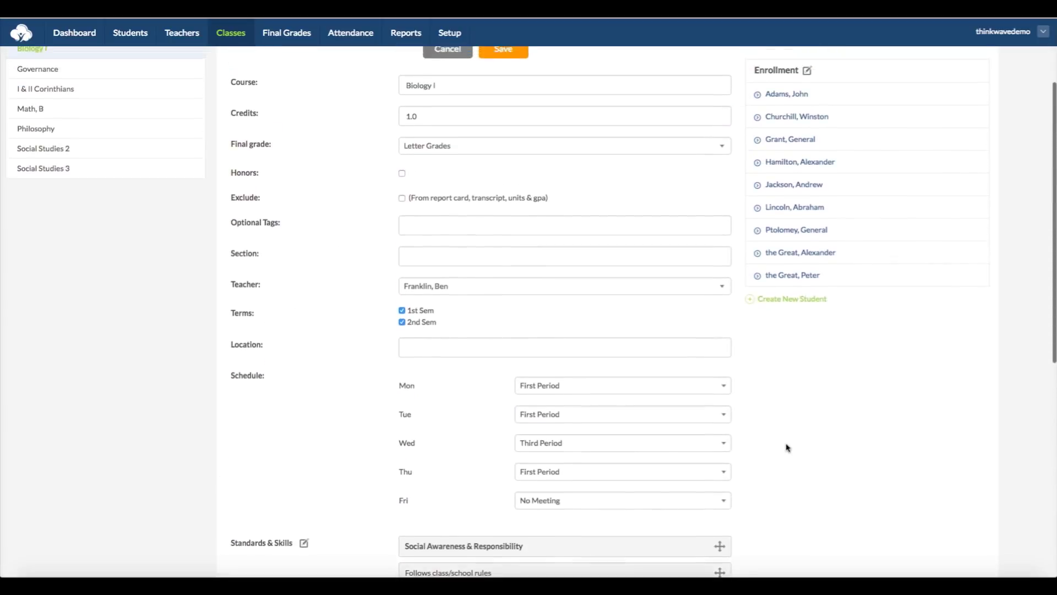
scroll(788, 448, "up", 2)
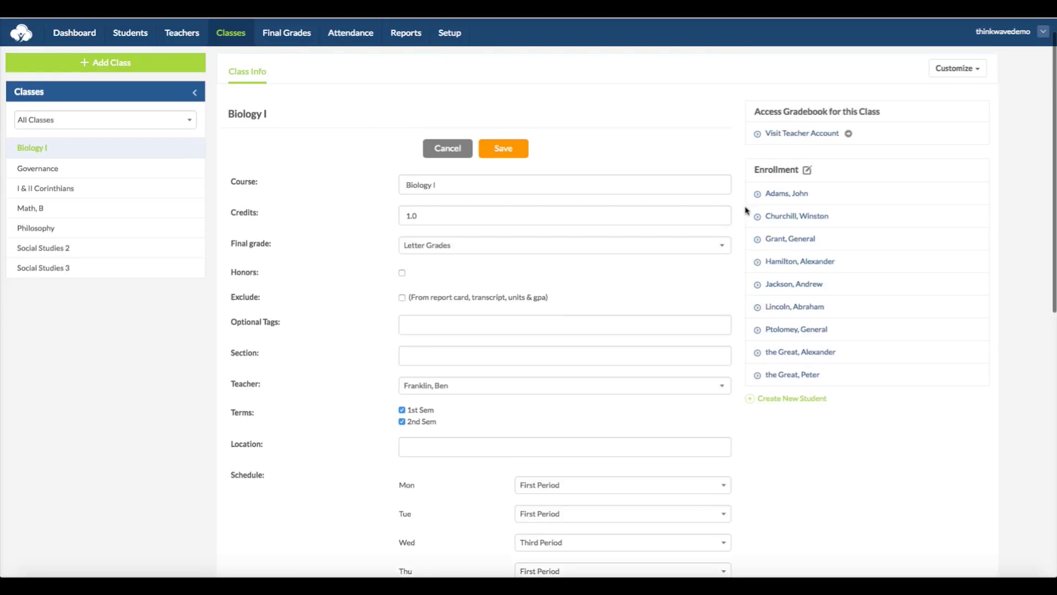
scroll(747, 211, "up", 1)
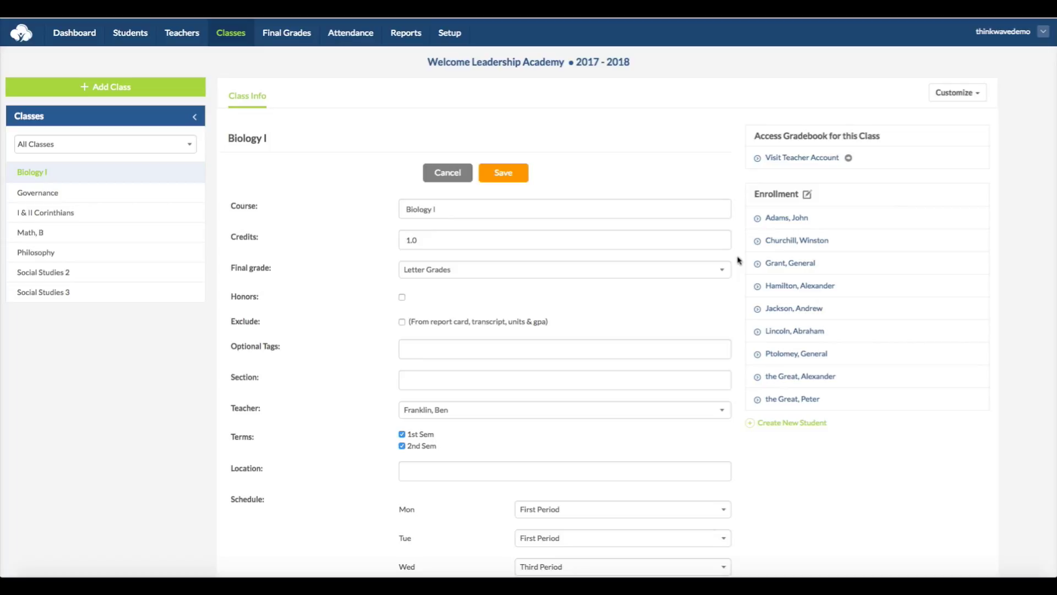
left_click(808, 197)
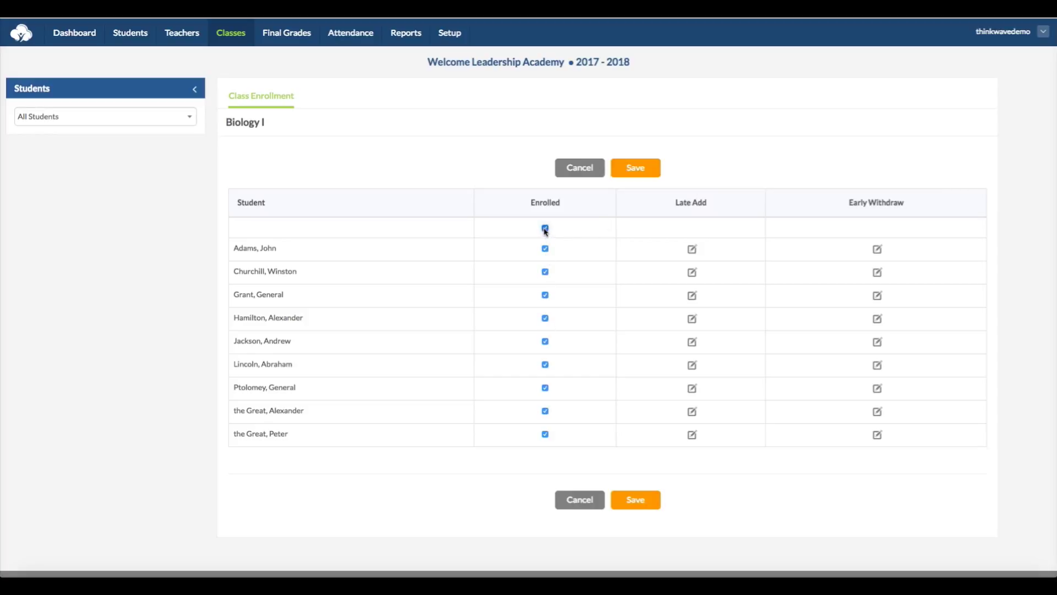
Toggle the Enrolled header checkbox, filter students to Baseball, then show All Students again
left_click(545, 229)
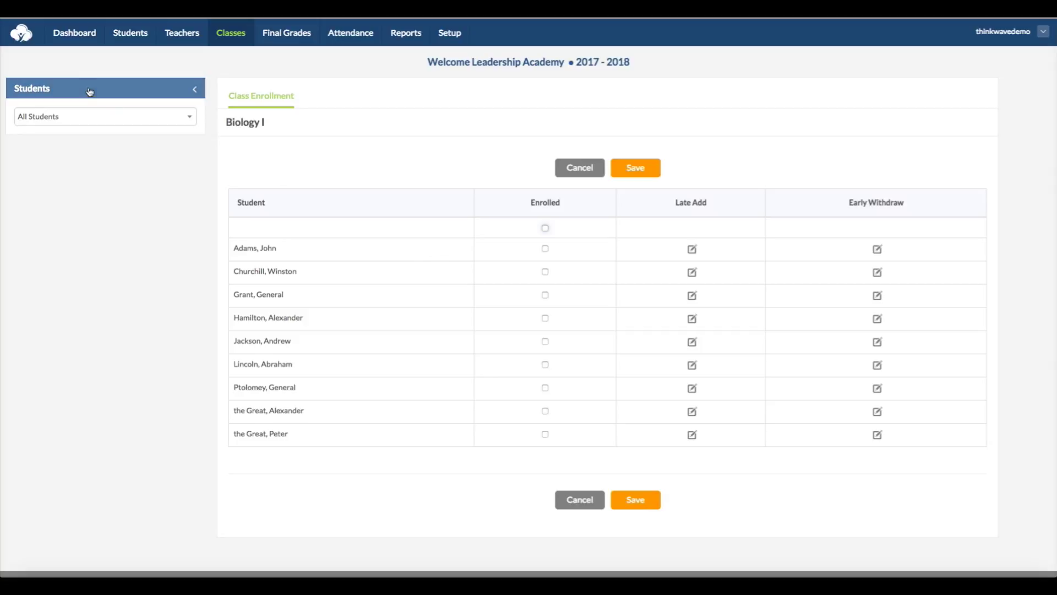
left_click(90, 117)
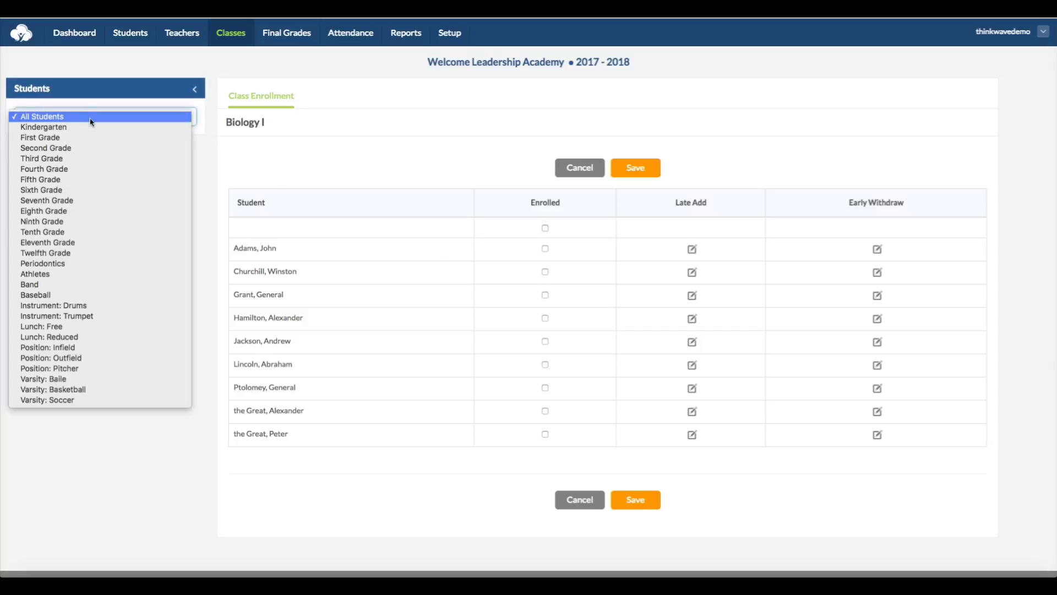
left_click(110, 294)
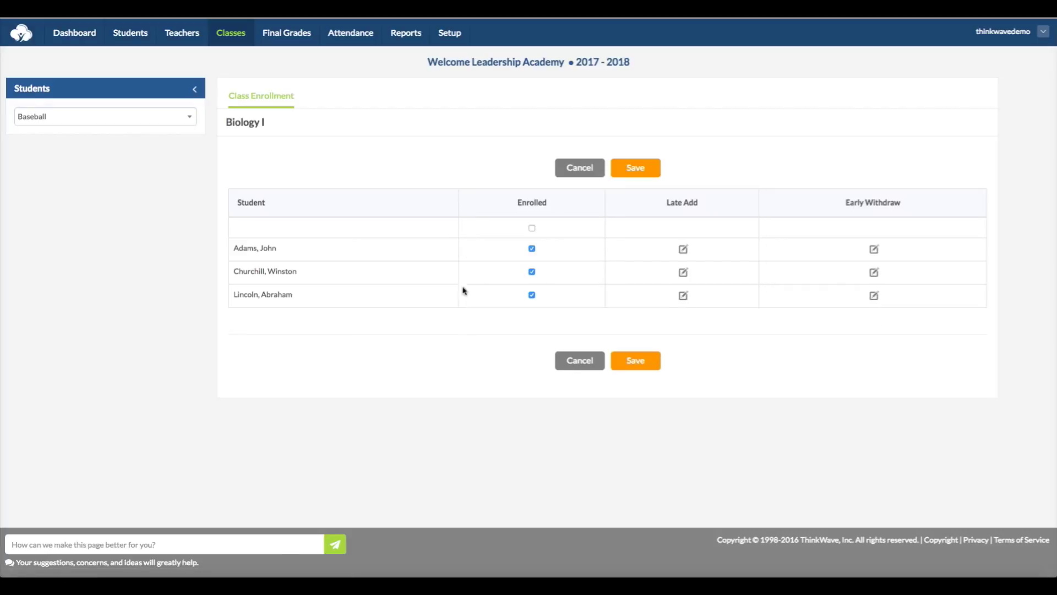
left_click(150, 121)
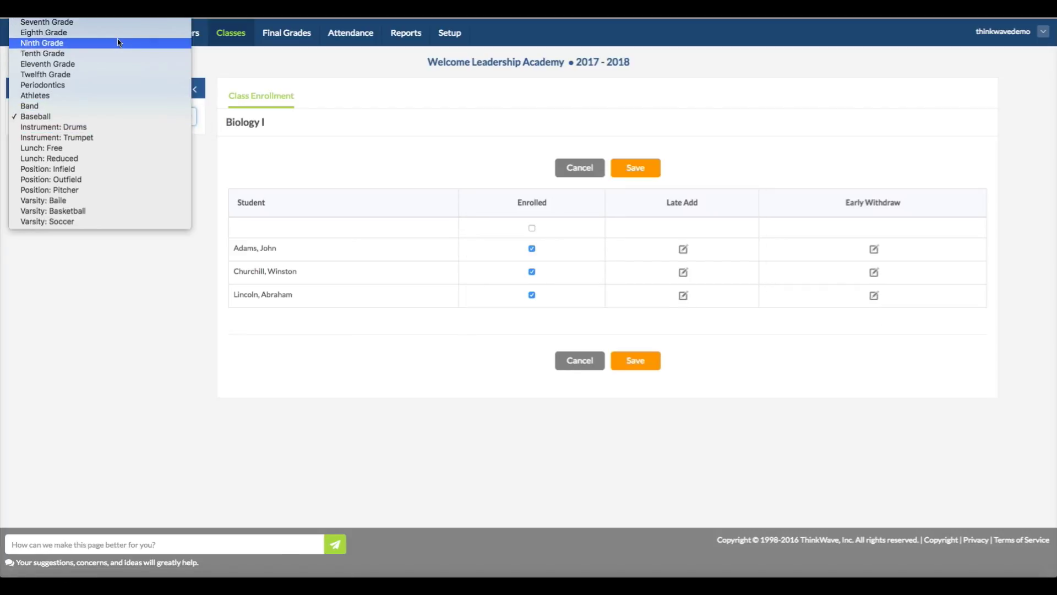
left_click(41, 22)
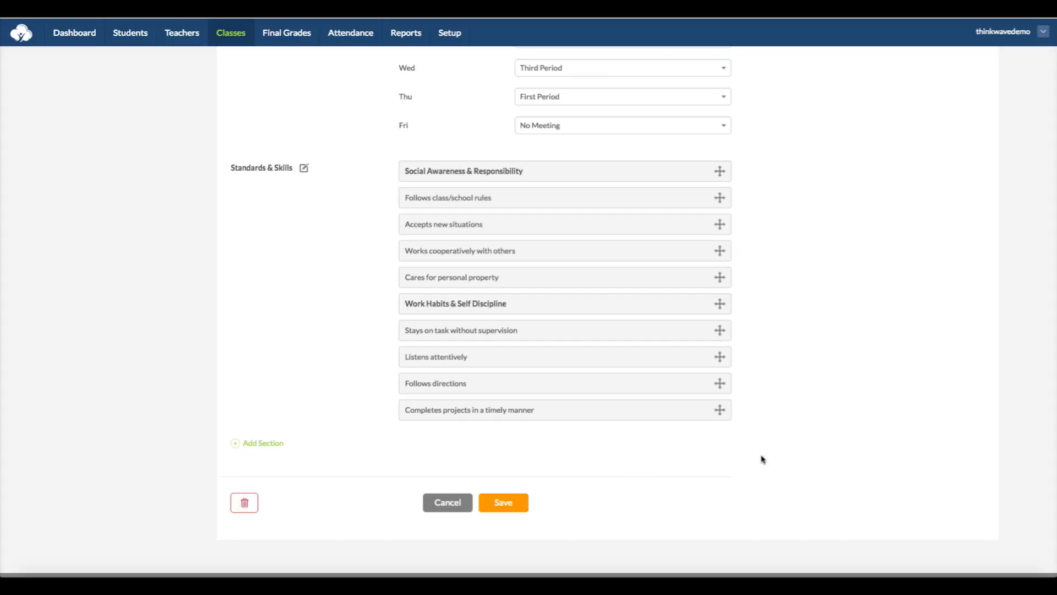
Visit the Biology I teacher's gradebook from the Class Info page's Access Gradebook section
scroll(763, 459, "up", 9)
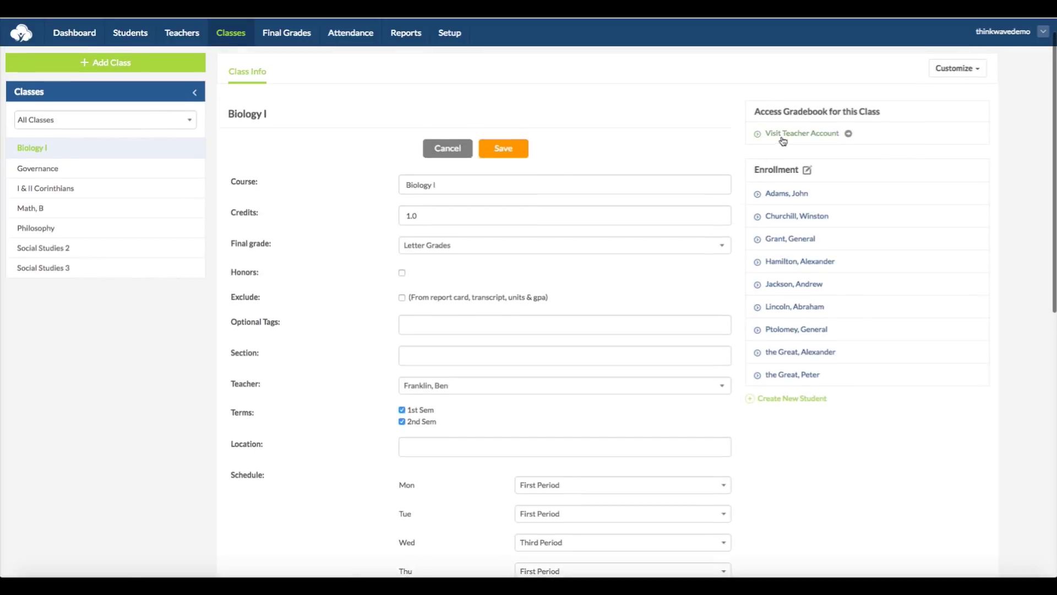
left_click(785, 139)
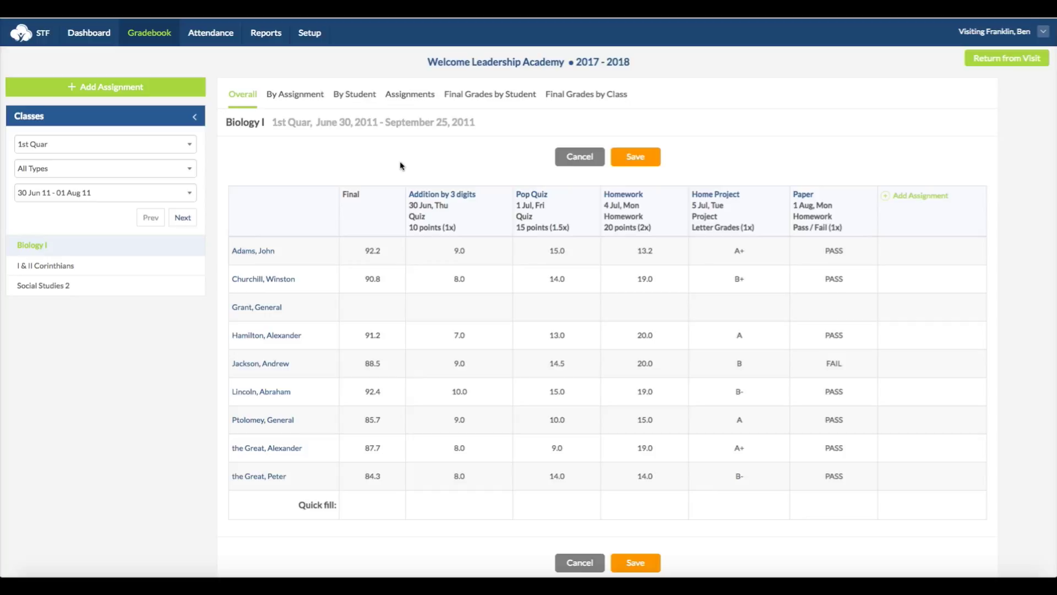
Change the first student's Addition by 3 digits score to 9.5
left_click(462, 252)
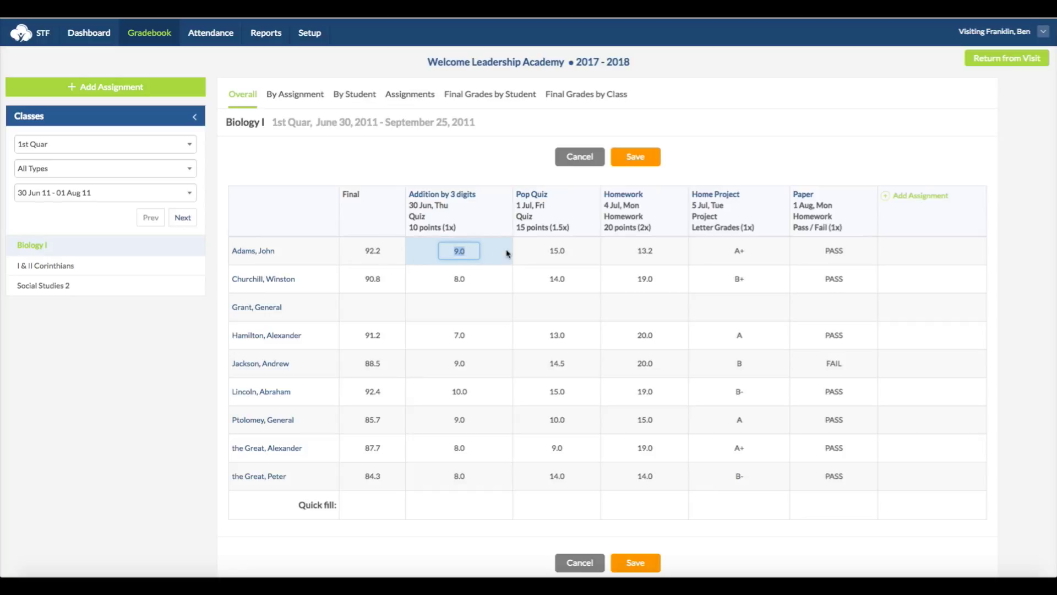
type("9.5")
key("Return")
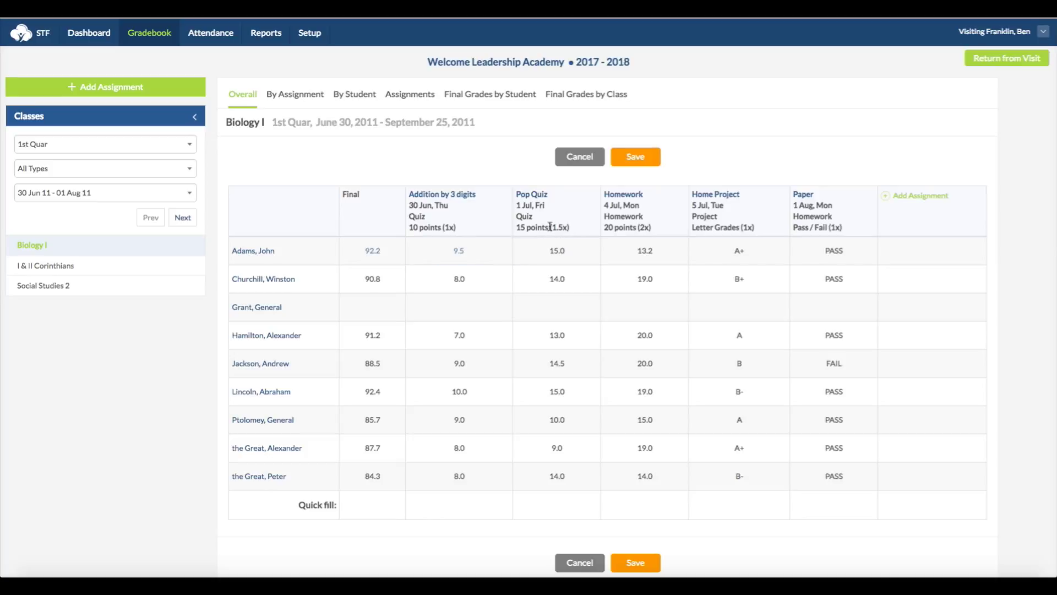
Browse the By Assignment, By Student, Assignments and Final Grades views, then return to admin
left_click(306, 100)
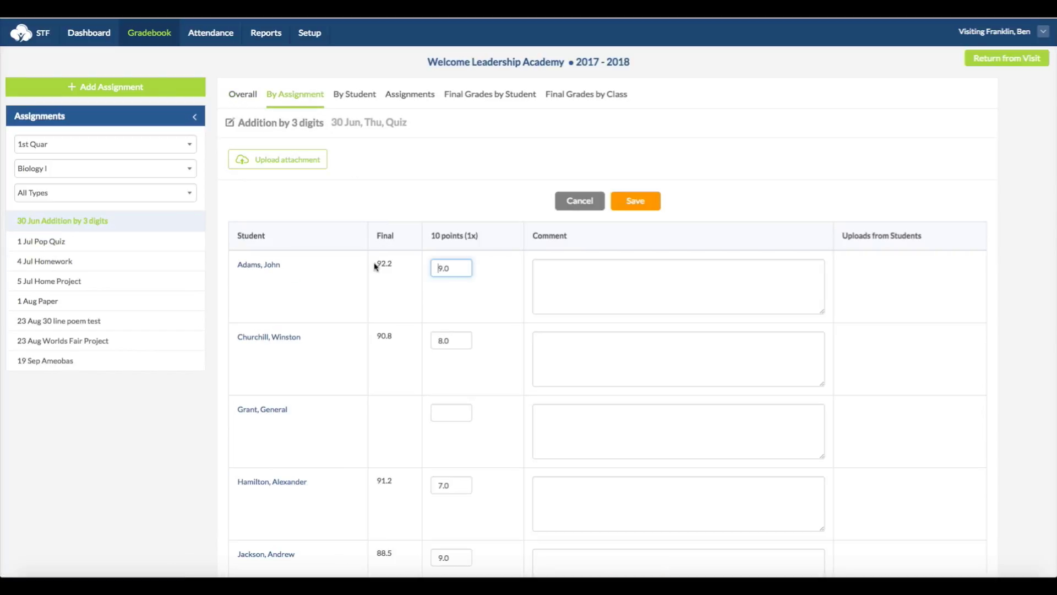
left_click(354, 97)
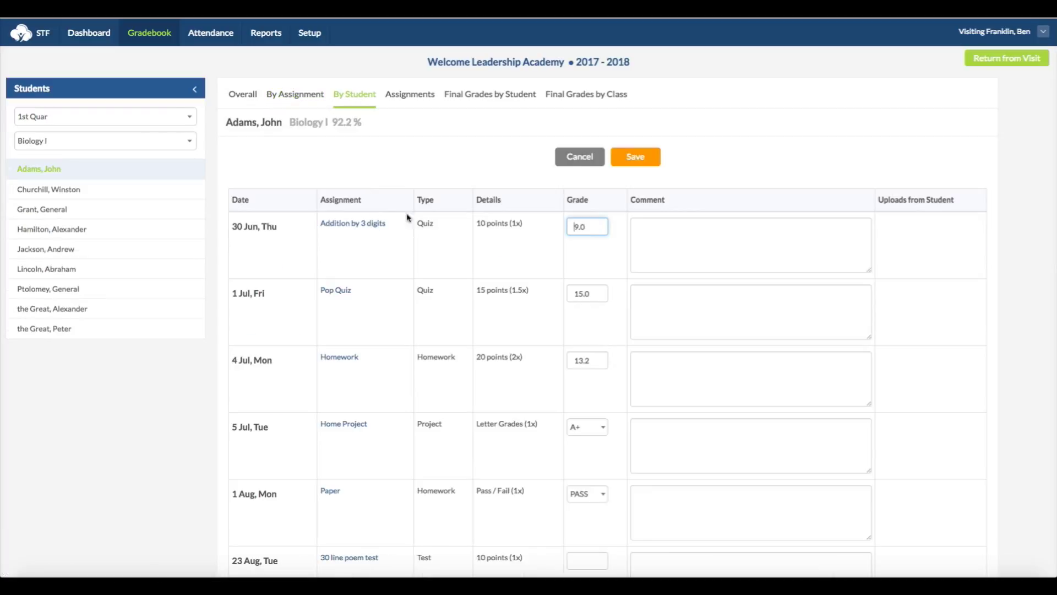
left_click(405, 97)
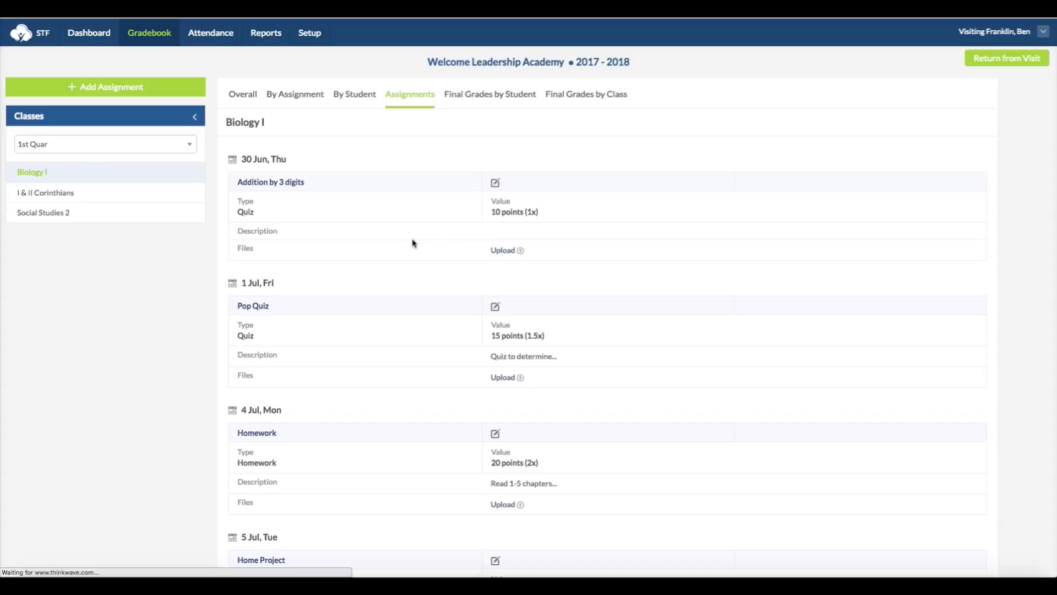
left_click(479, 103)
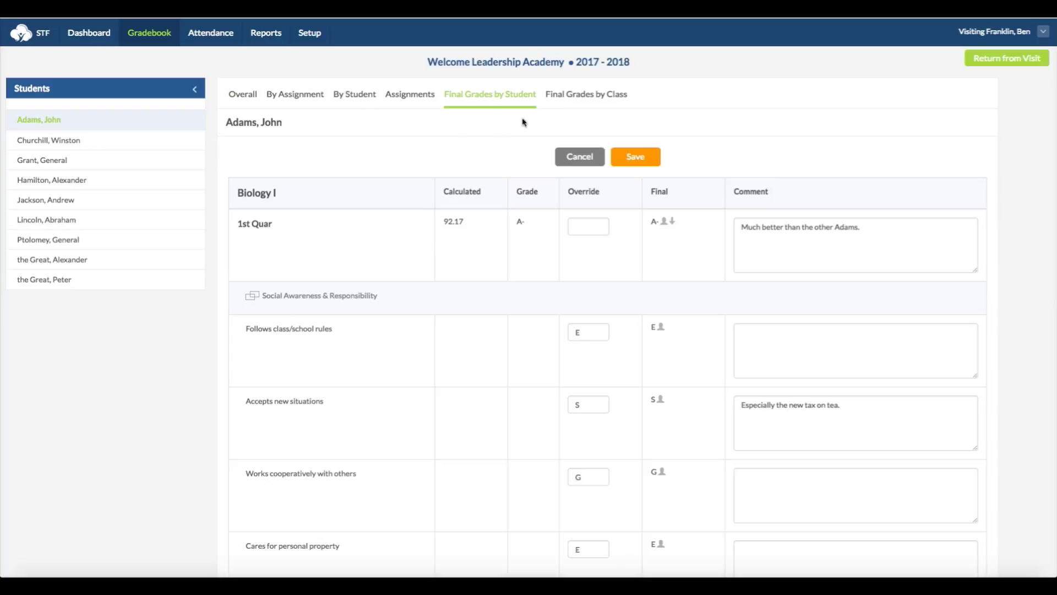
left_click(574, 98)
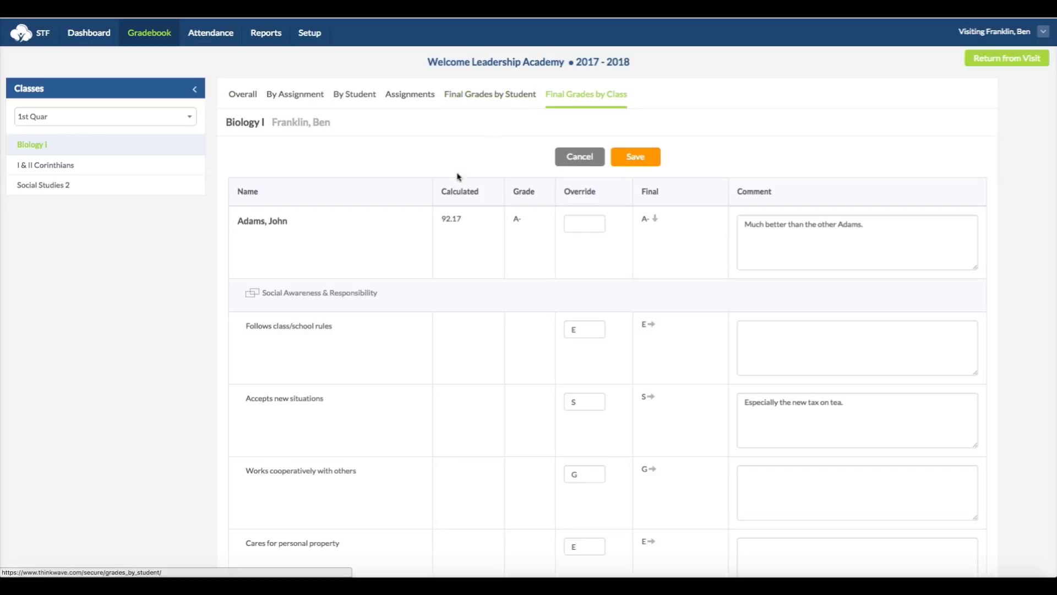
scroll(437, 281, "down", 3)
scroll(438, 281, "down", 1)
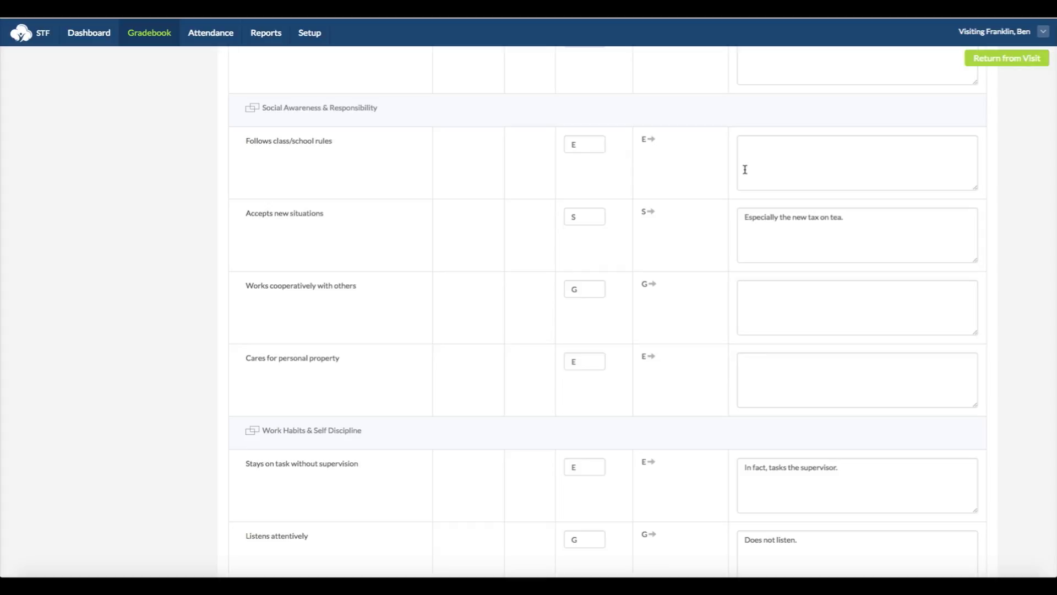
scroll(745, 170, "up", 4)
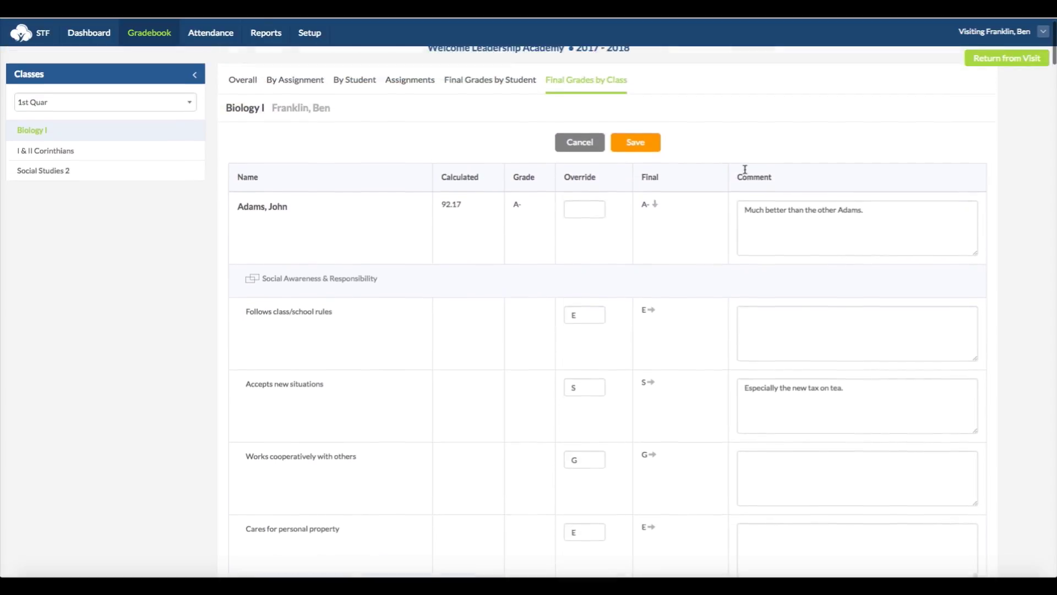
left_click(1002, 62)
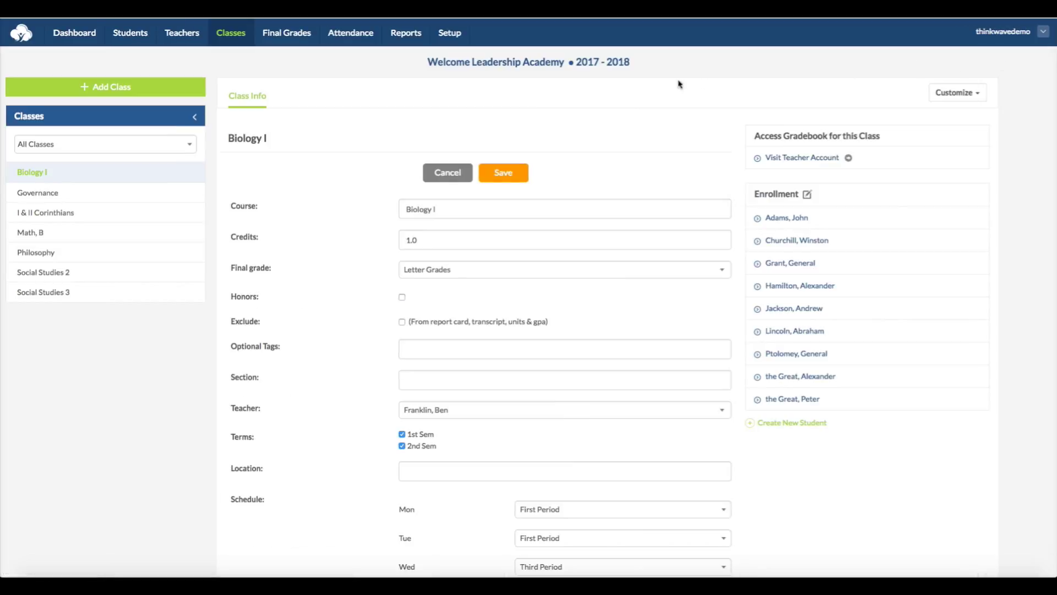
Check Biology I's 1st Sem admin override grade choices without applying one, then return to Classes
left_click(287, 34)
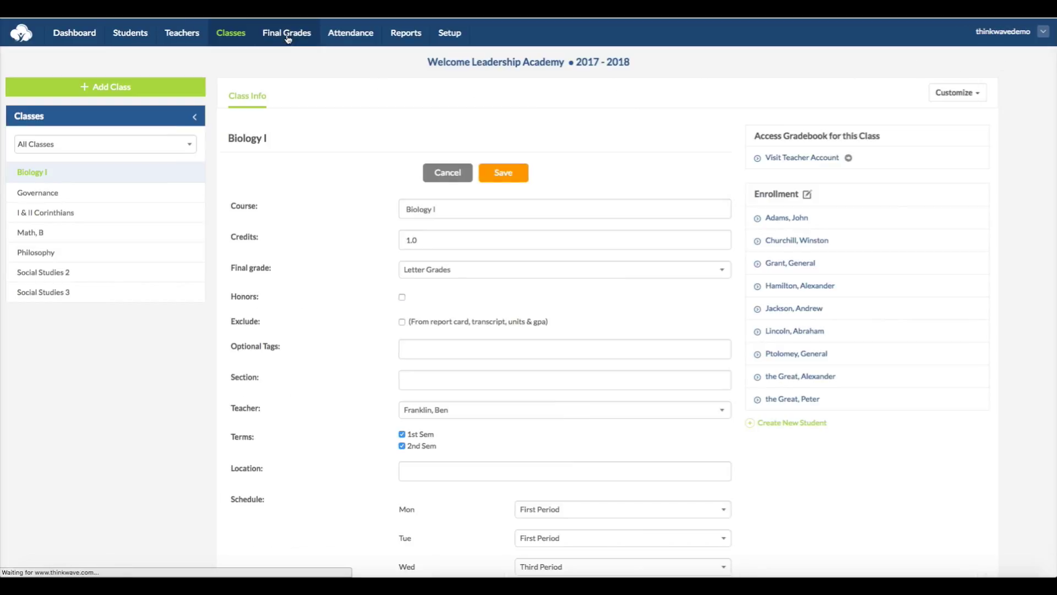
left_click(668, 225)
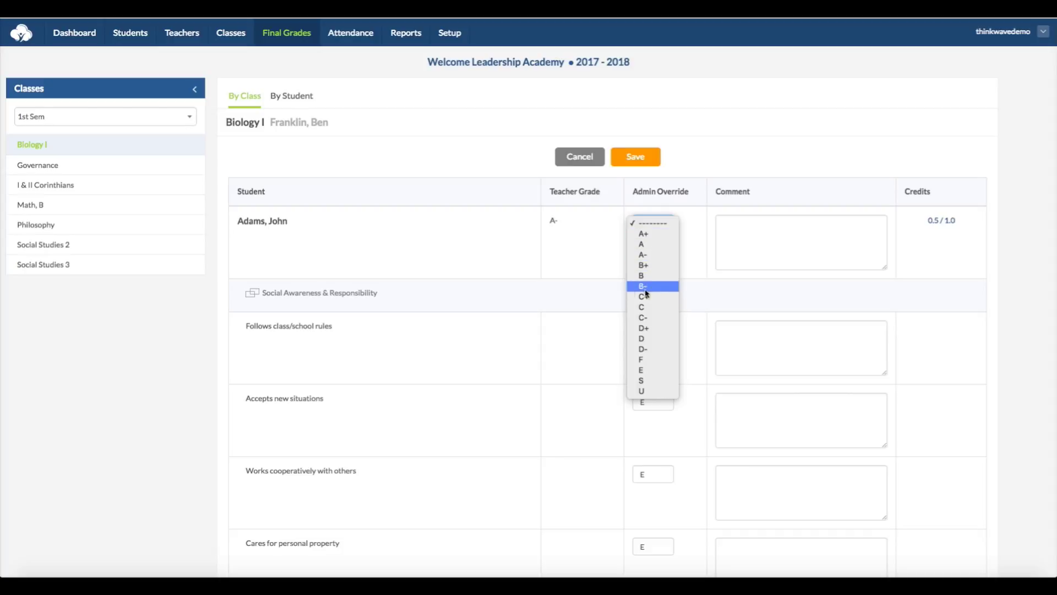
left_click(573, 282)
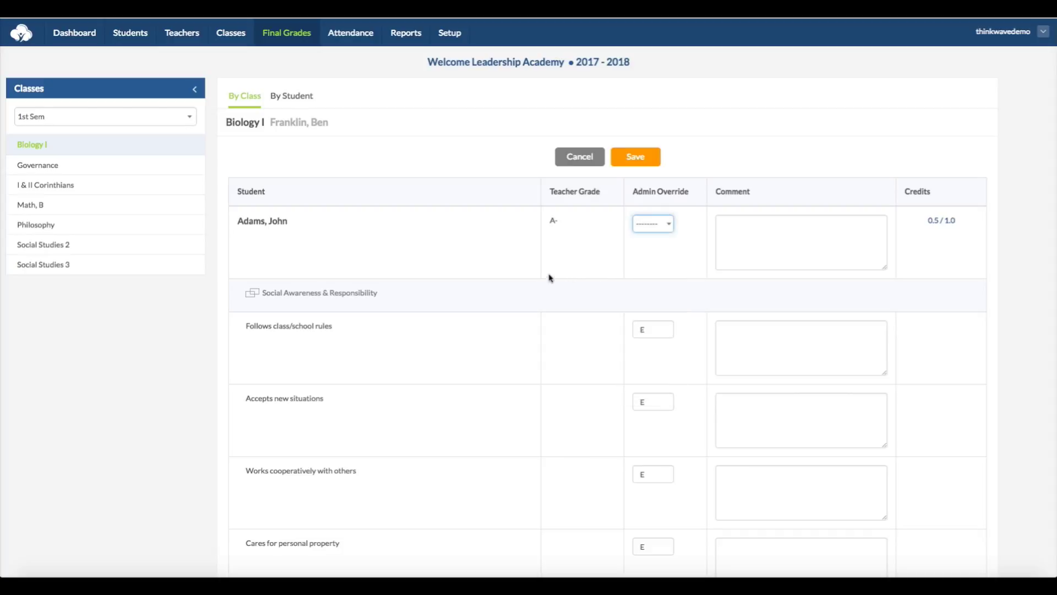
left_click(230, 34)
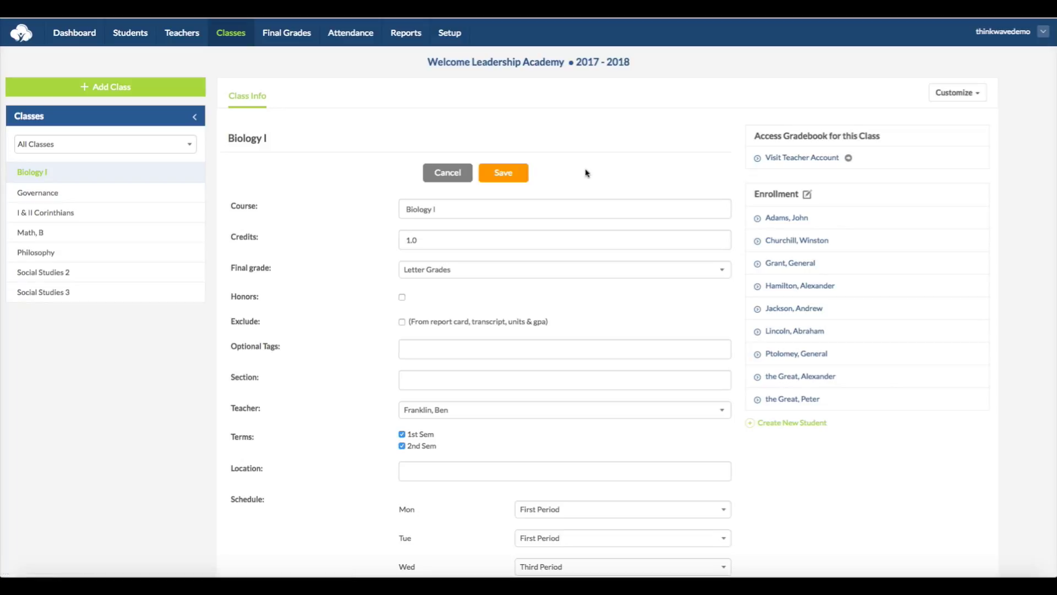
left_click(802, 159)
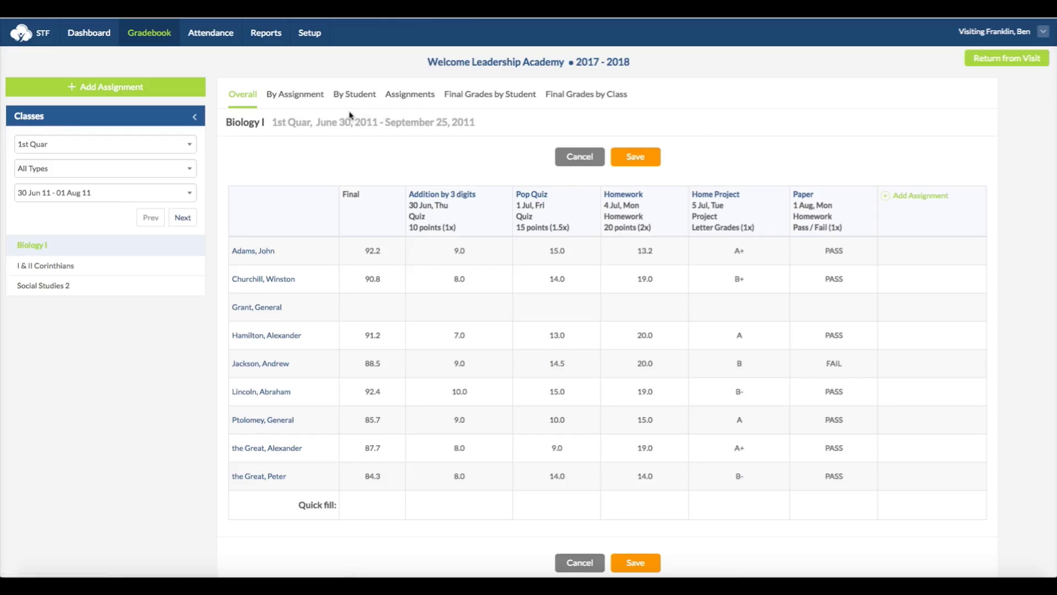
left_click(219, 40)
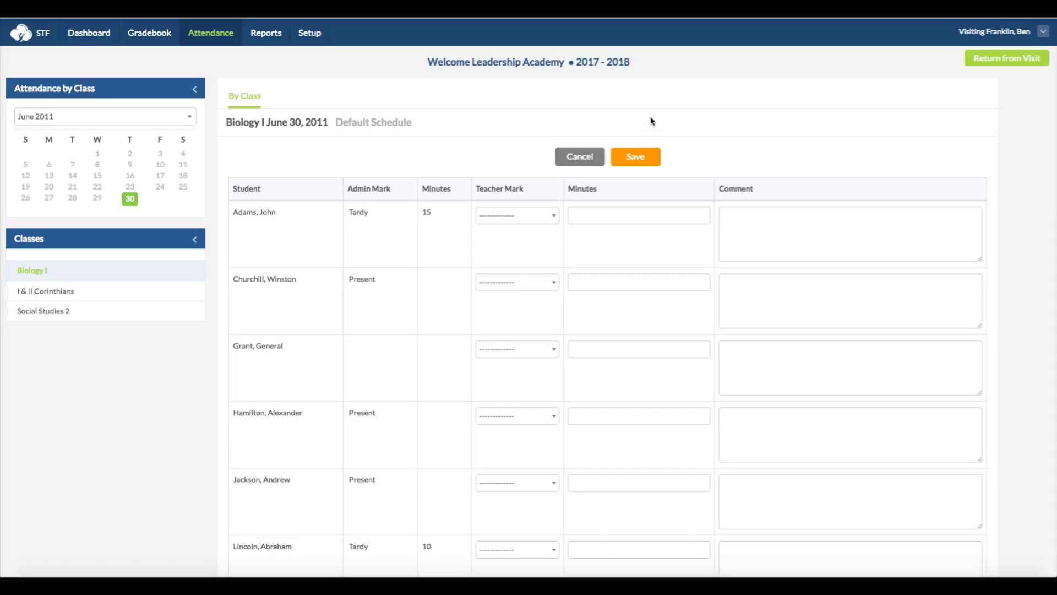
left_click(996, 65)
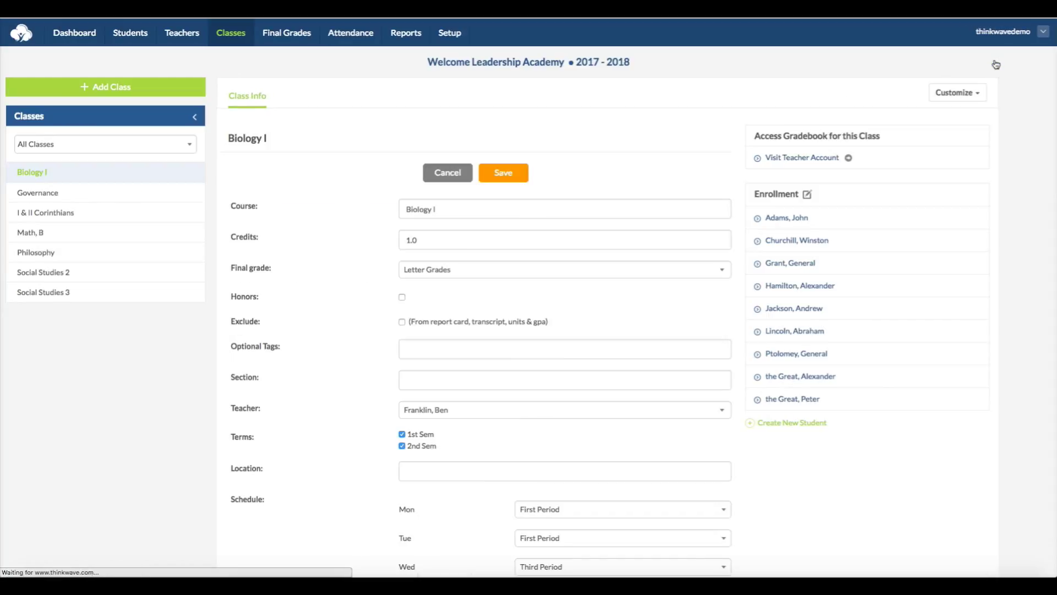